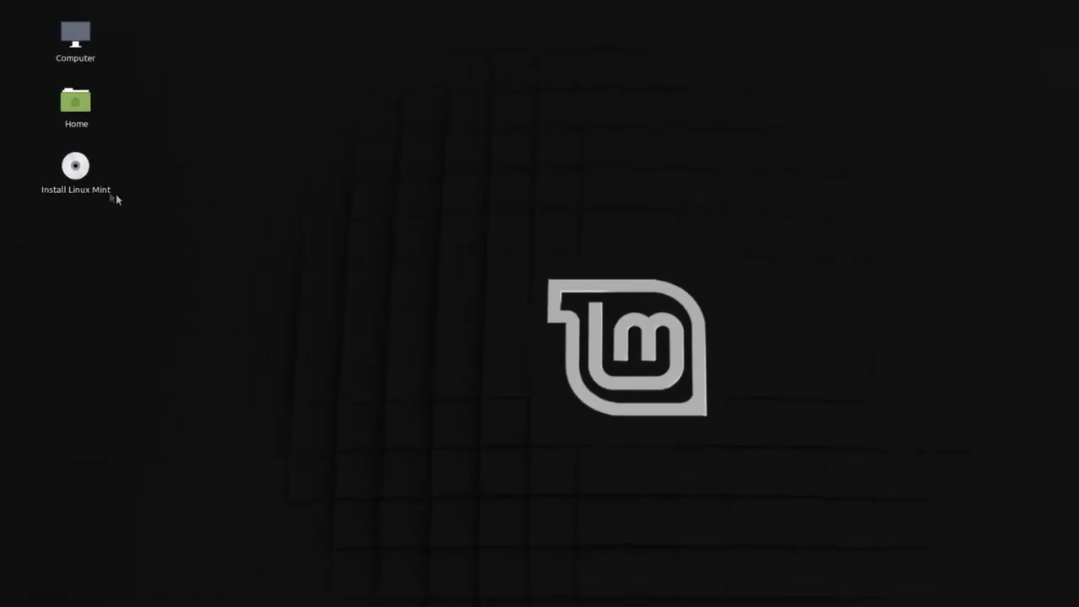
{"action": "left_click", "coordinate": [113, 195]}
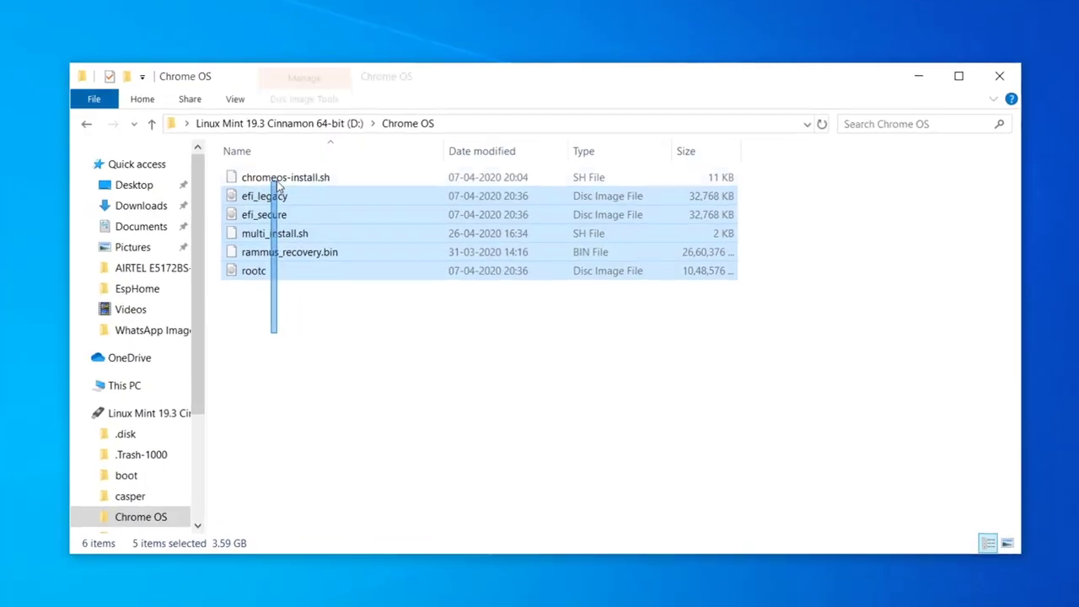
{"action": "left_click_drag", "start_coordinate": [277, 118], "coordinate": [268, 314]}
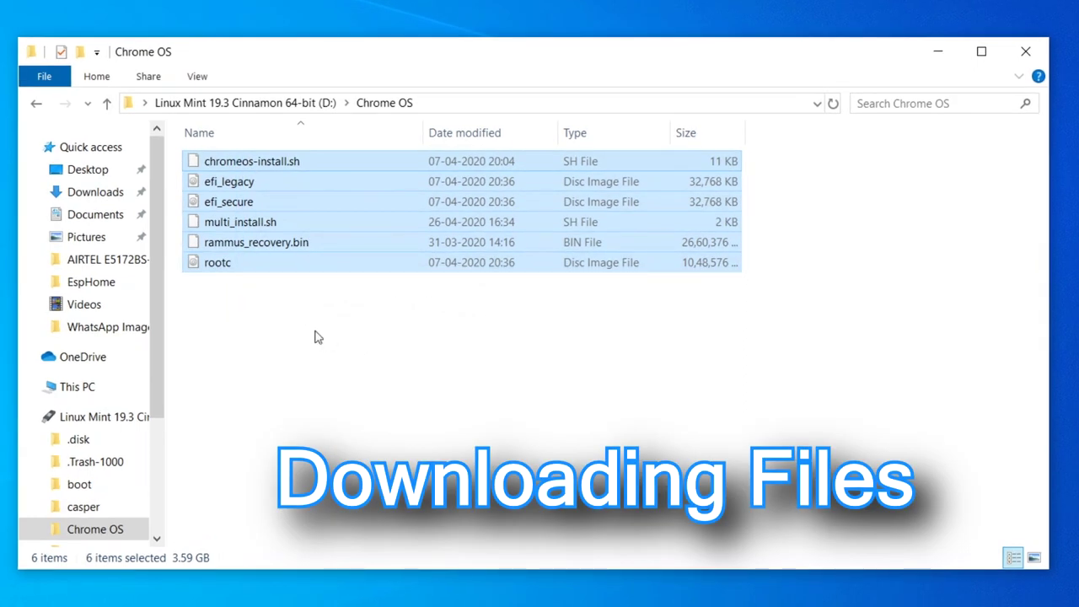
{"action": "left_click", "coordinate": [317, 337]}
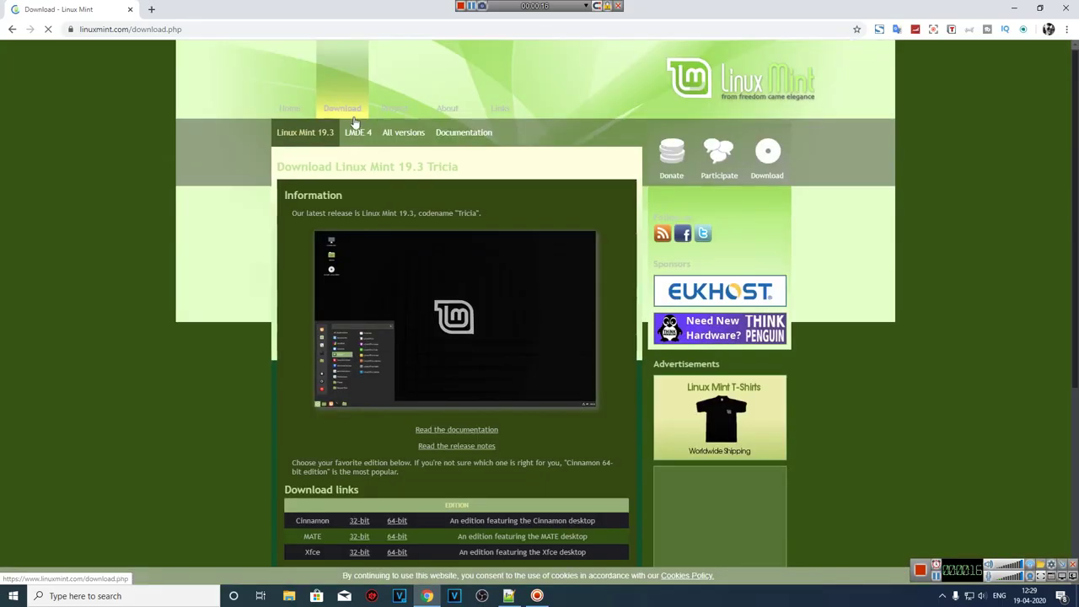
{"action": "scroll", "coordinate": [436, 315], "scroll_direction": "down", "scroll_amount": 3}
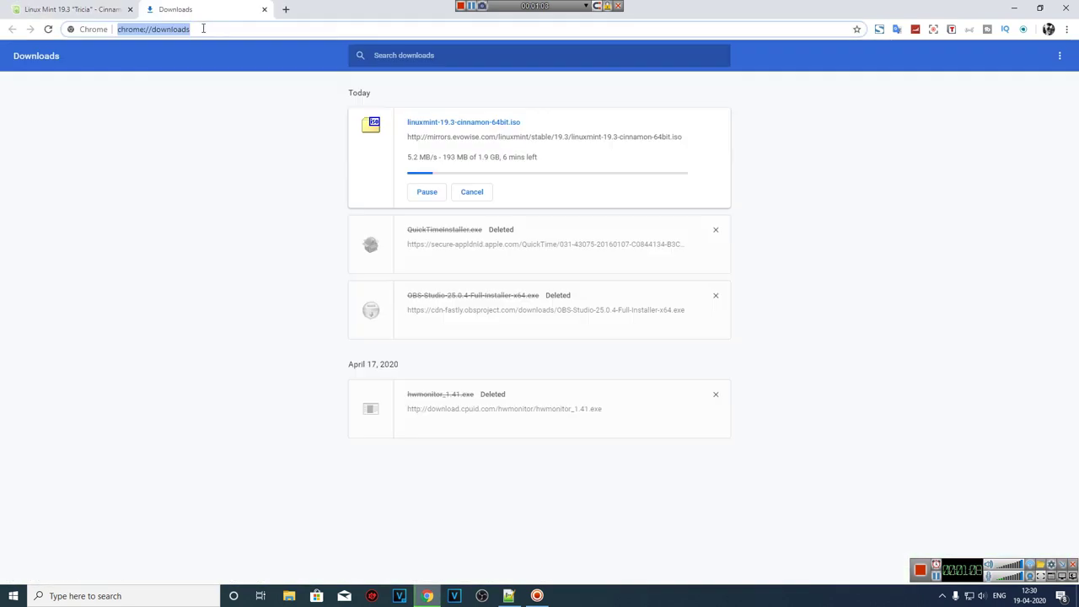
{"action": "type", "text": "https://rufus.ie/"}
{"action": "key", "text": "Return"}
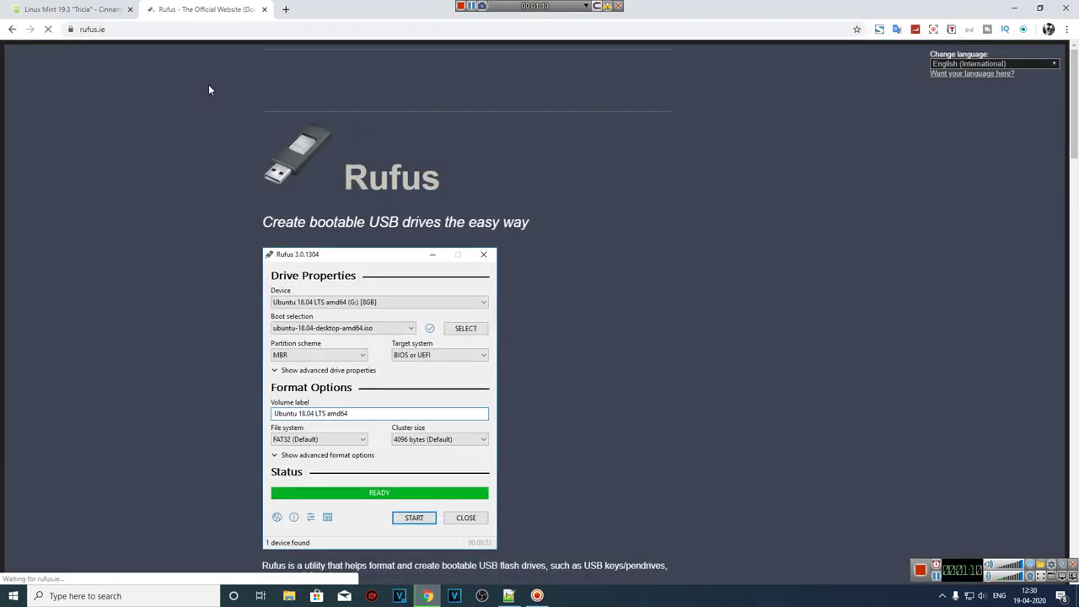
{"action": "scroll", "coordinate": [318, 320], "scroll_direction": "down", "scroll_amount": 5}
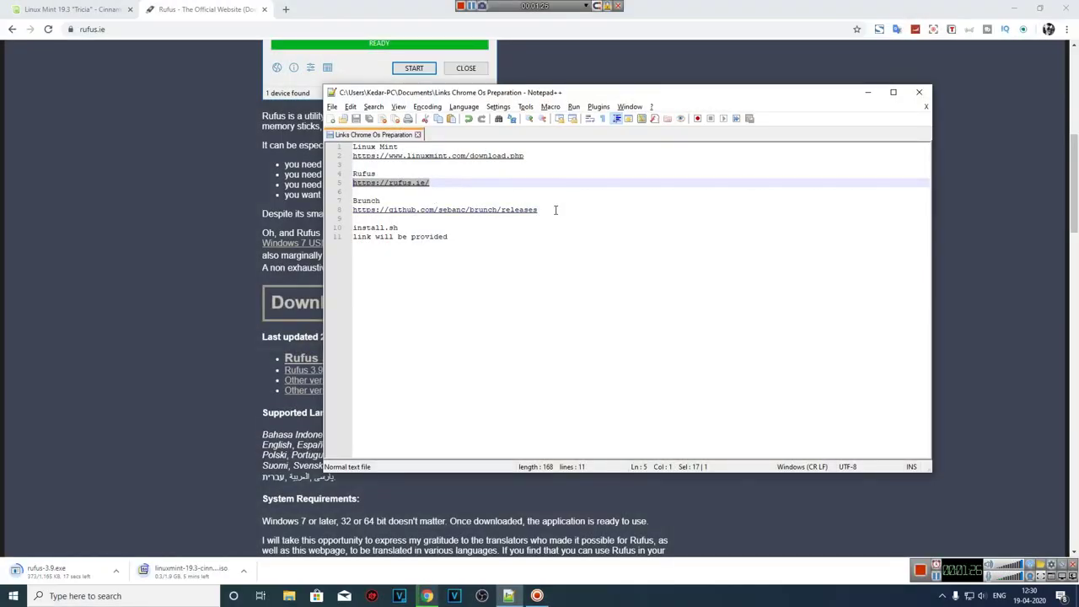
{"action": "left_click_drag", "start_coordinate": [555, 209], "coordinate": [341, 208]}
{"action": "key", "text": "ctrl+c"}
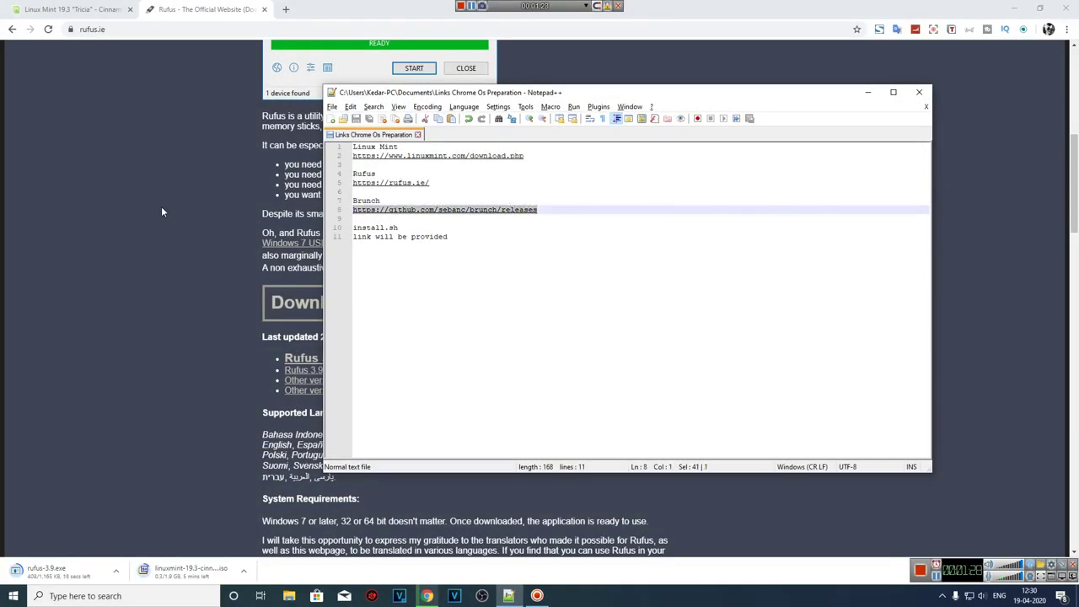
{"action": "left_click", "coordinate": [163, 212]}
{"action": "left_click", "coordinate": [237, 30]}
{"action": "key", "text": "ctrl+v"}
{"action": "key", "text": "Return"}
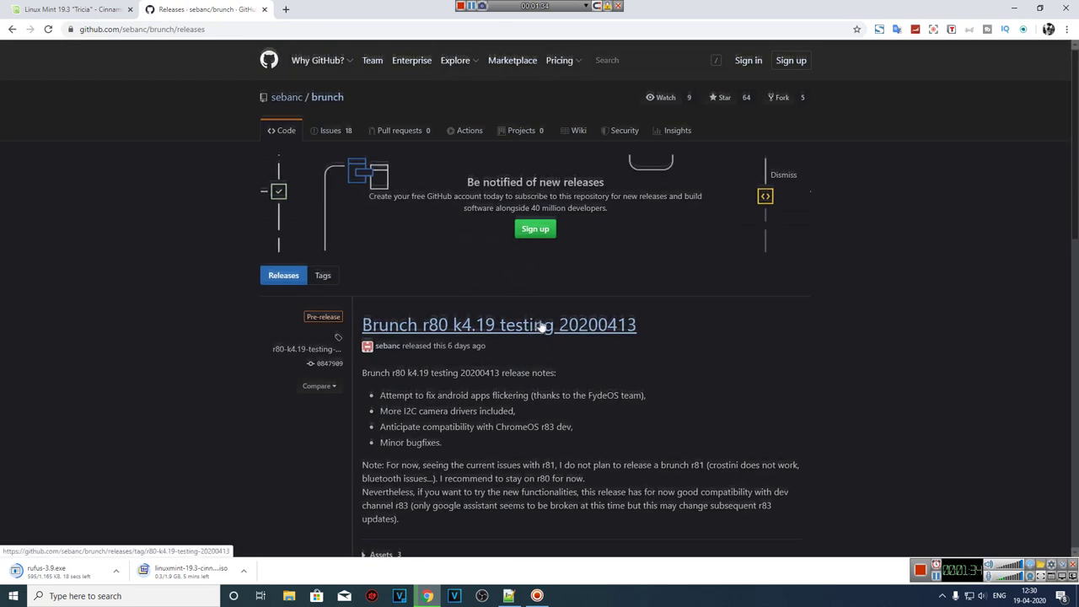
Download brunch_r80_k4.19_stable_20200407.tar.gz from the Brunch r80 k4.19 stable 20200407 release
{"action": "scroll", "coordinate": [547, 297], "scroll_direction": "down", "scroll_amount": 1}
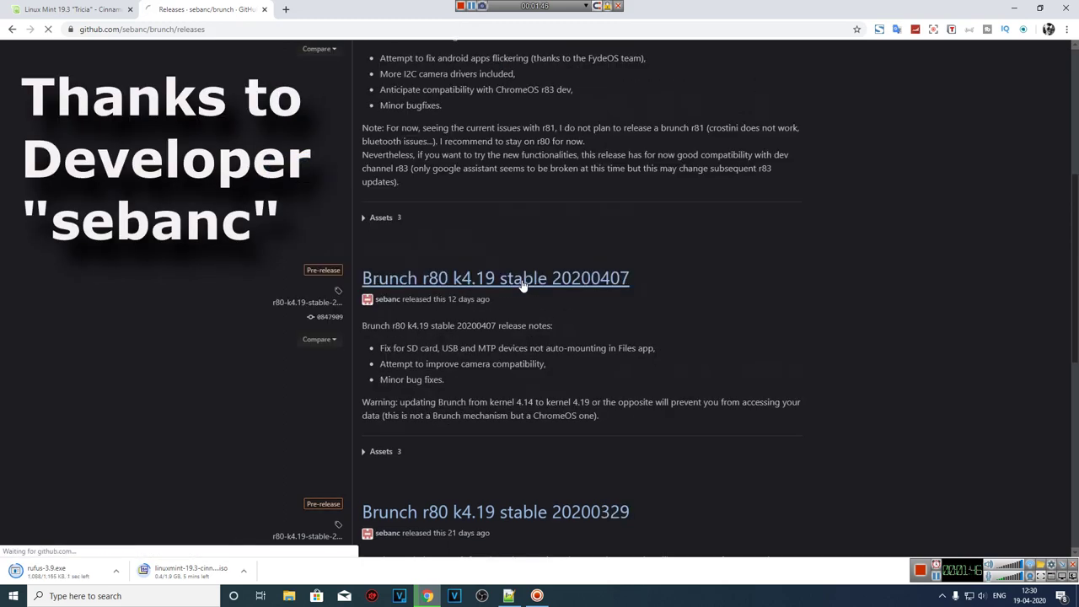
{"action": "left_click", "coordinate": [514, 282]}
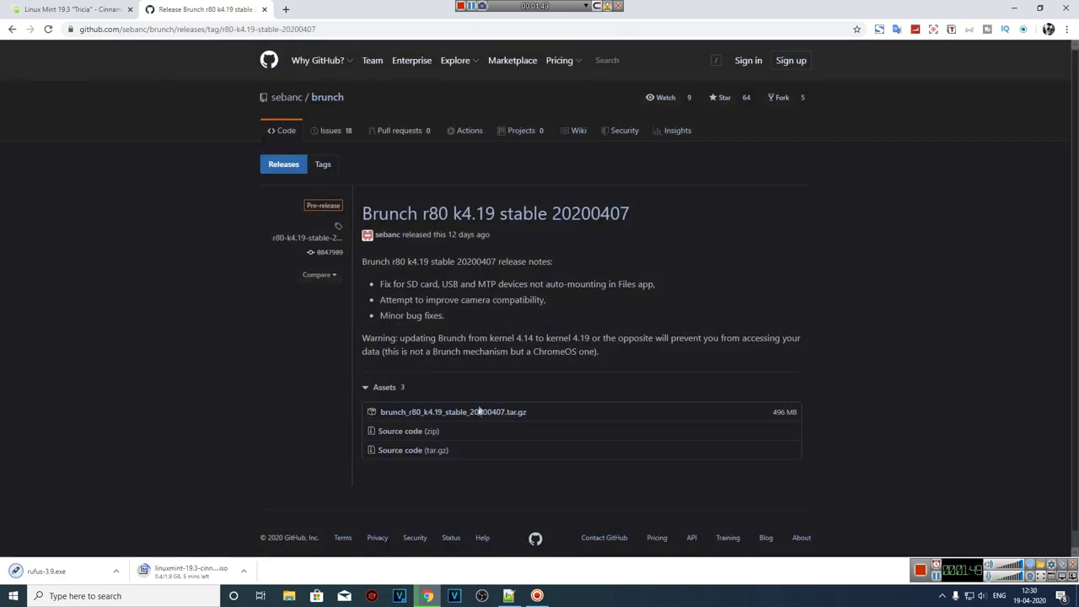
{"action": "left_click", "coordinate": [494, 414]}
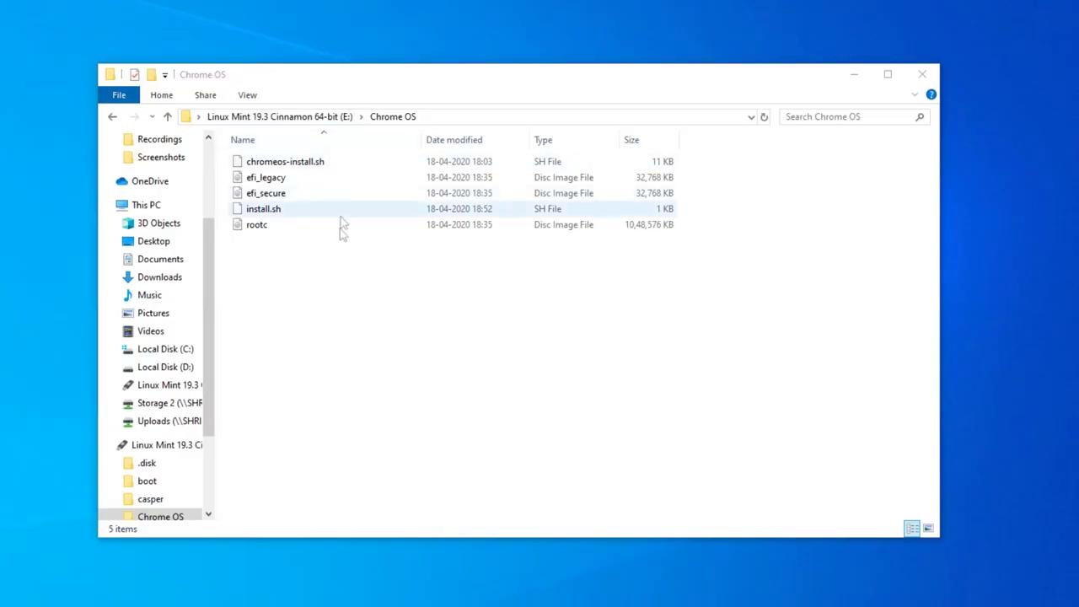
{"action": "left_click_drag", "start_coordinate": [334, 283], "coordinate": [307, 163]}
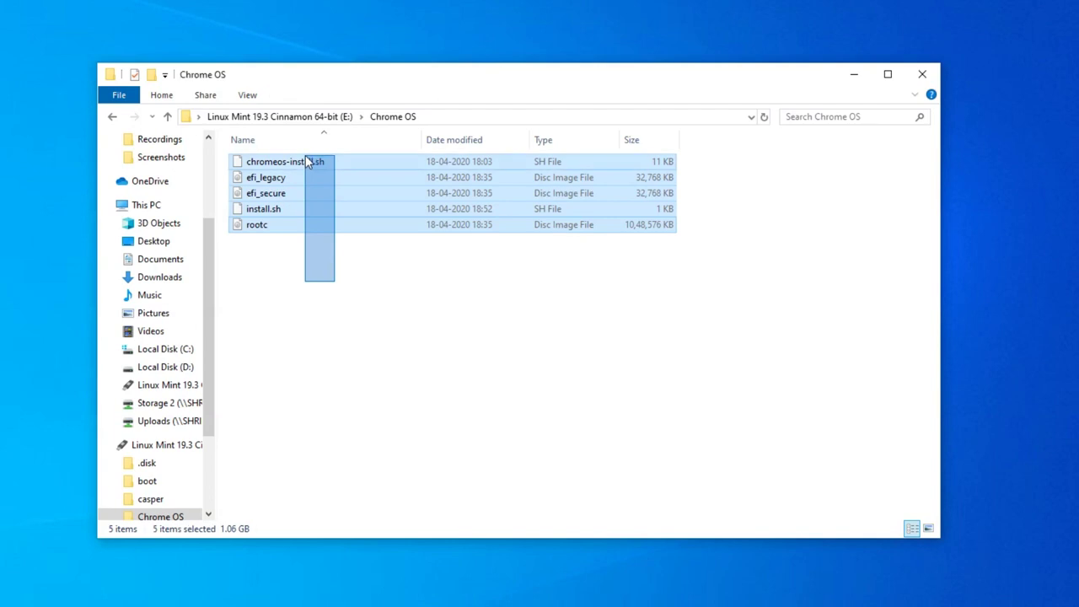
{"action": "left_click", "coordinate": [318, 303]}
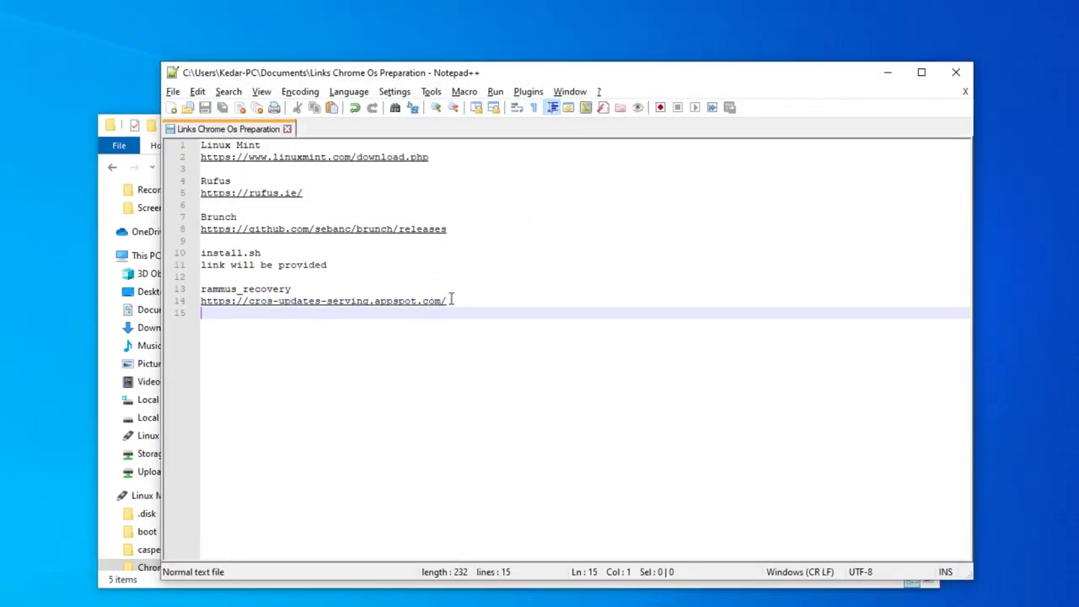
{"action": "left_click_drag", "start_coordinate": [450, 301], "coordinate": [180, 299]}
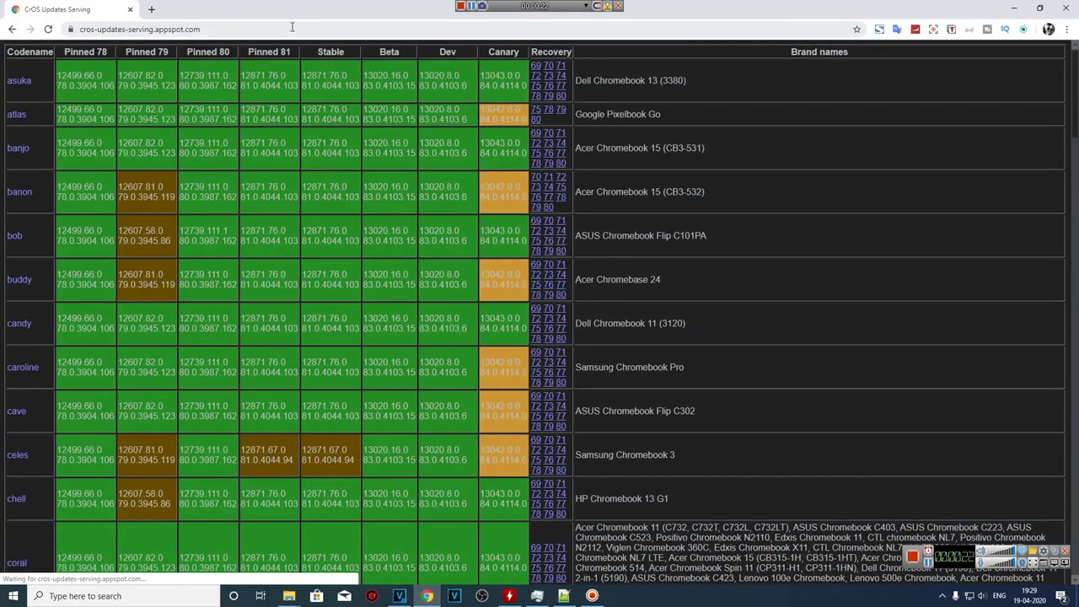
{"action": "left_click", "coordinate": [291, 27]}
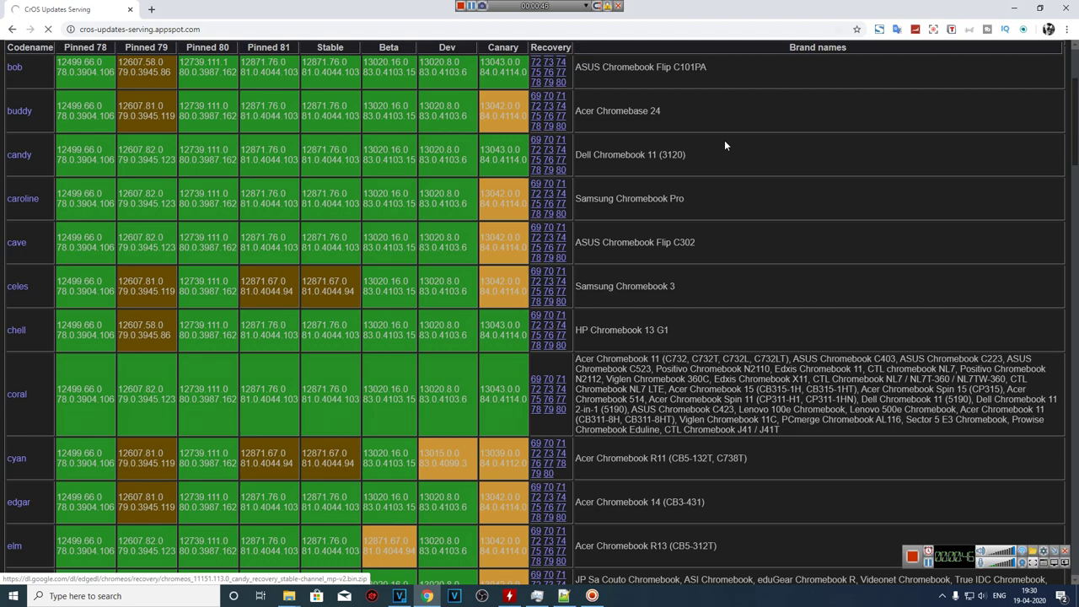
{"action": "key", "text": "ctrl+f"}
{"action": "key", "text": "Return"}
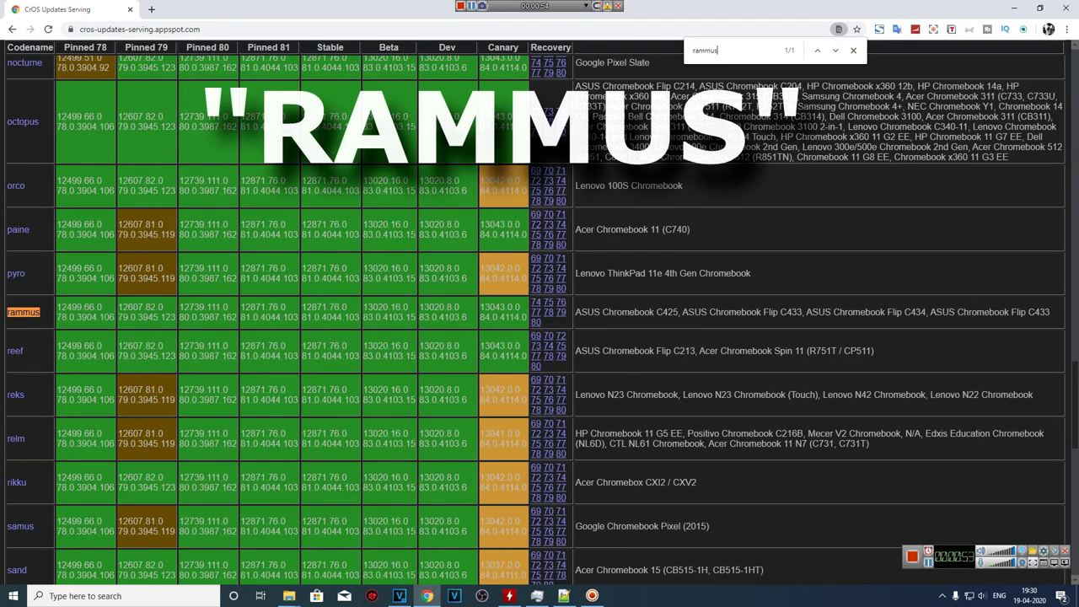
Download recovery image version 80 from the rammus row of the Chrome OS table
{"action": "left_click_drag", "start_coordinate": [89, 320], "coordinate": [10, 313]}
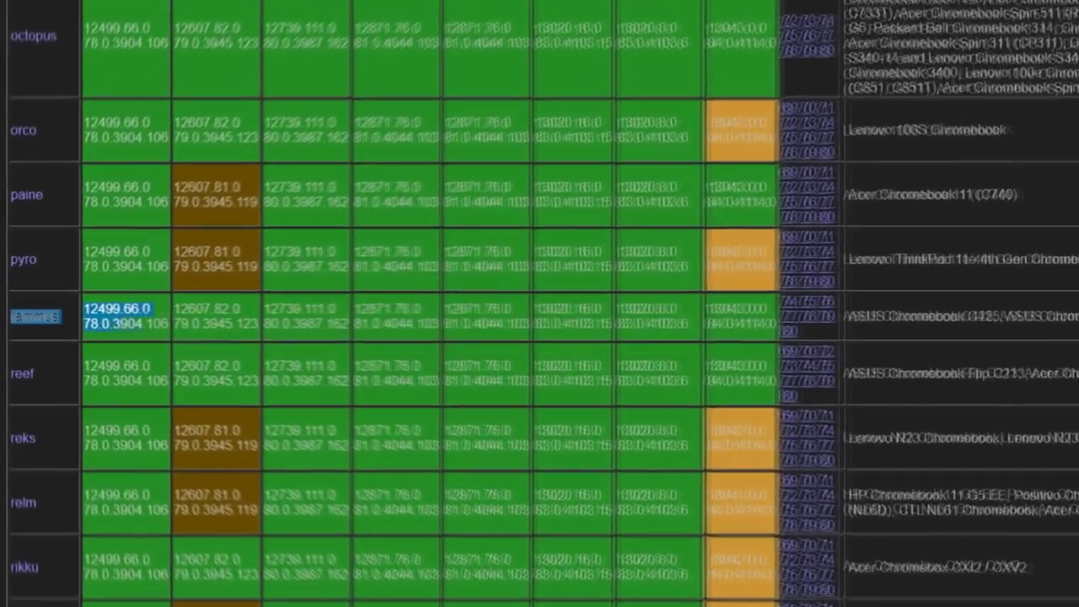
{"action": "left_click_drag", "start_coordinate": [143, 320], "coordinate": [722, 315]}
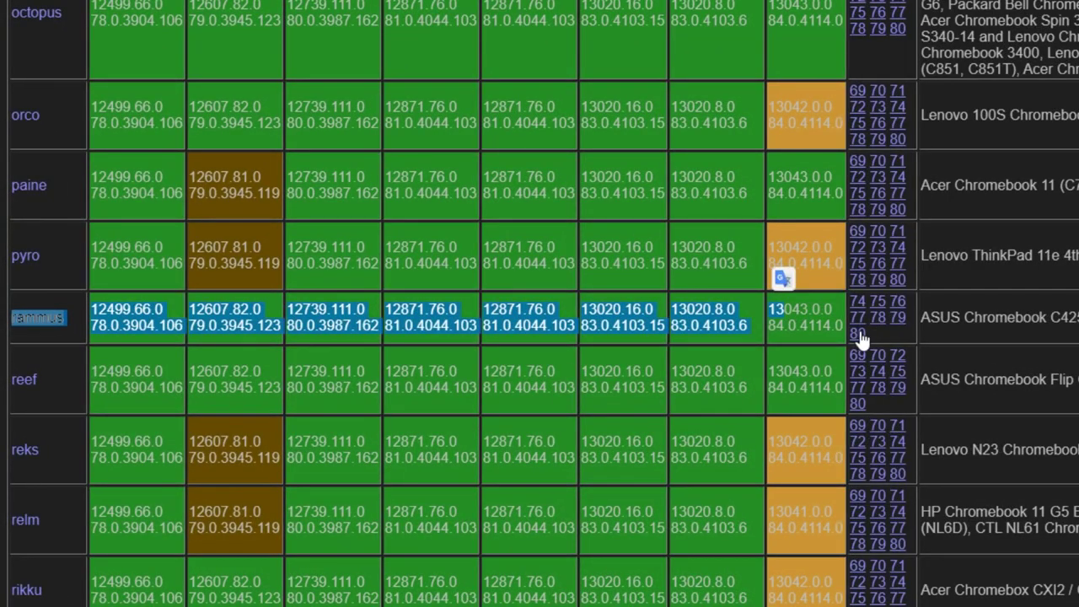
{"action": "left_click", "coordinate": [936, 329]}
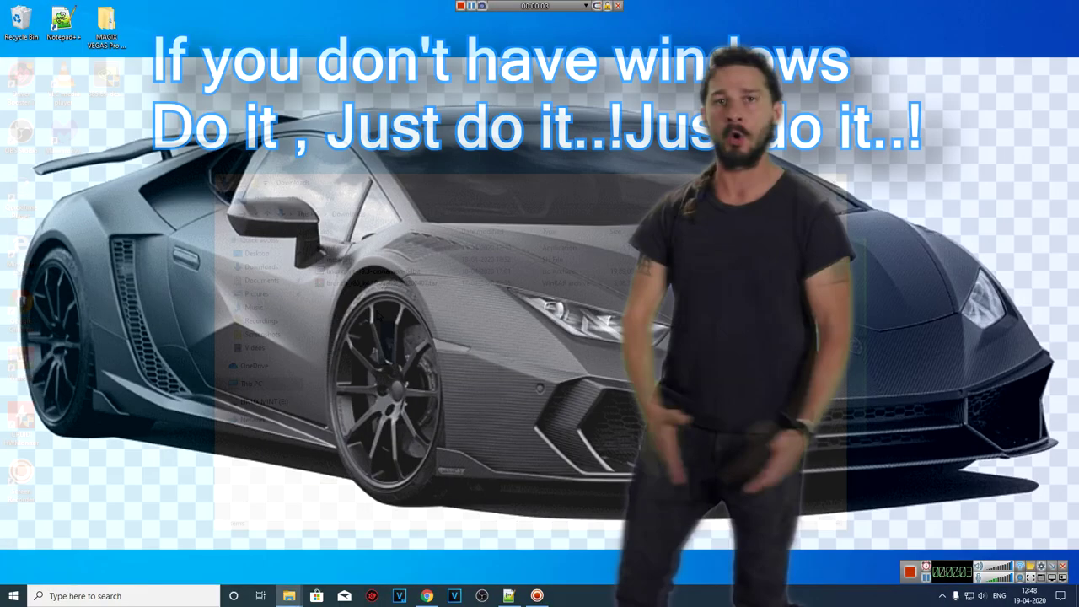
{"action": "left_click_drag", "start_coordinate": [400, 375], "coordinate": [350, 236]}
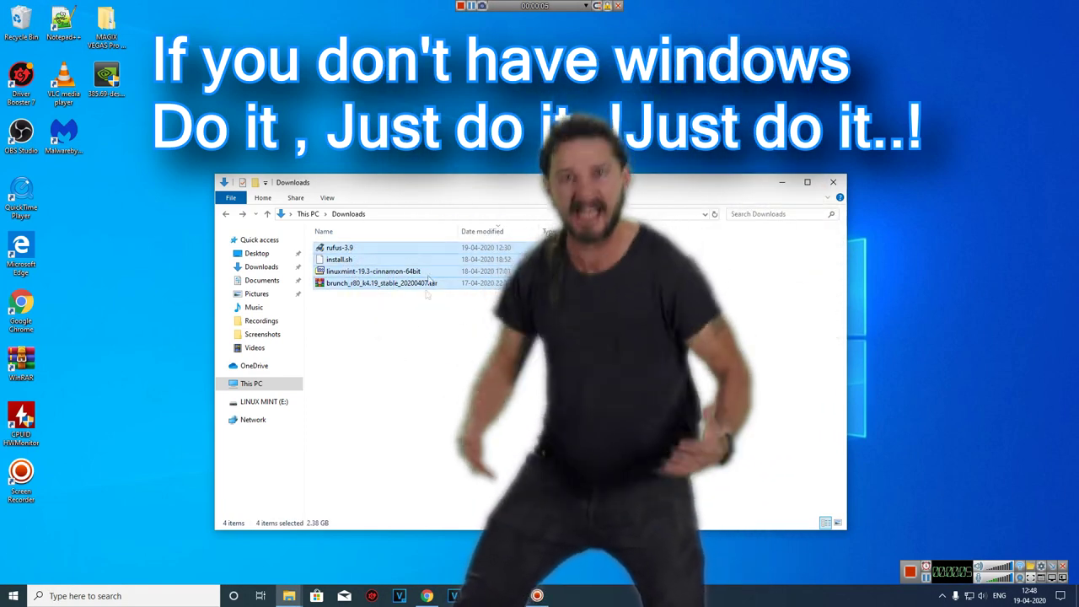
{"action": "left_click", "coordinate": [360, 349]}
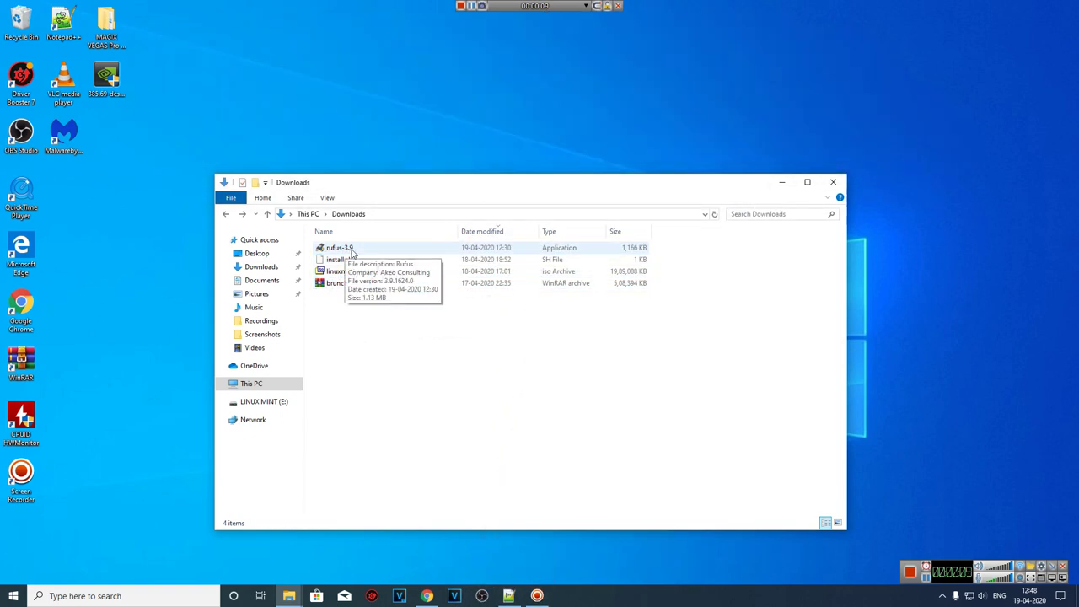
Launch rufus-3.9 from Downloads, choose the 64 GB E: drive as device, and load linuxmint-19.3-cinnamon-64bit as the boot image
{"action": "double_click", "coordinate": [350, 250]}
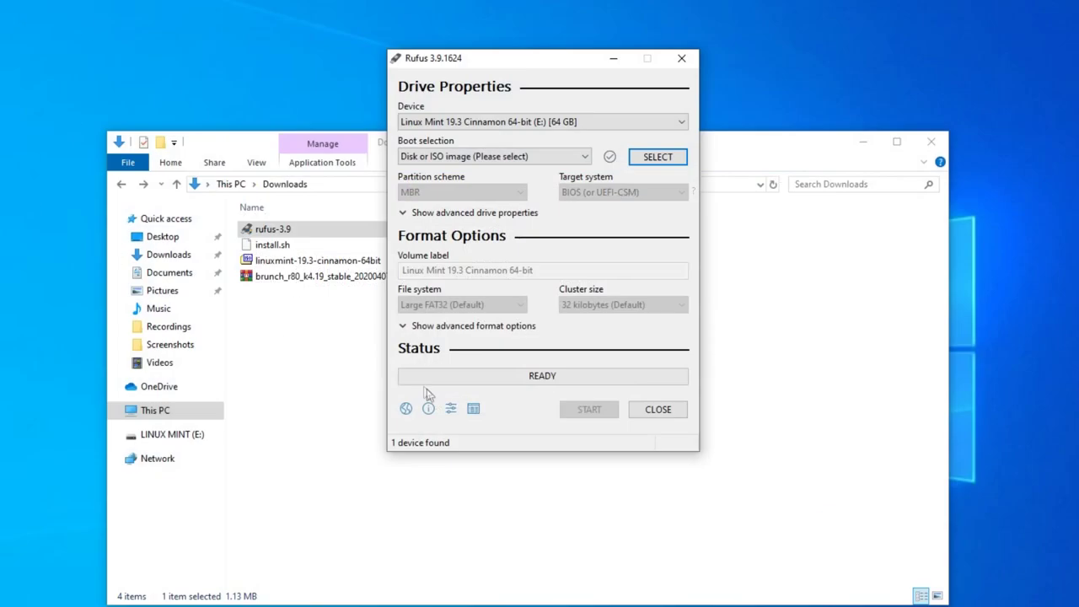
{"action": "left_click", "coordinate": [455, 124]}
{"action": "left_click", "coordinate": [531, 137]}
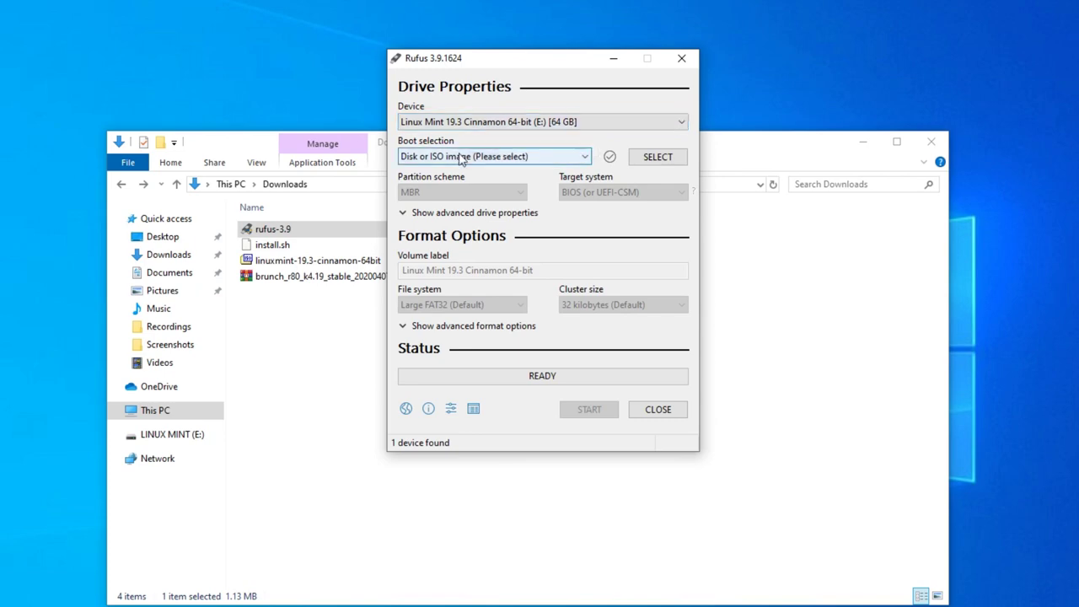
{"action": "left_click", "coordinate": [651, 160]}
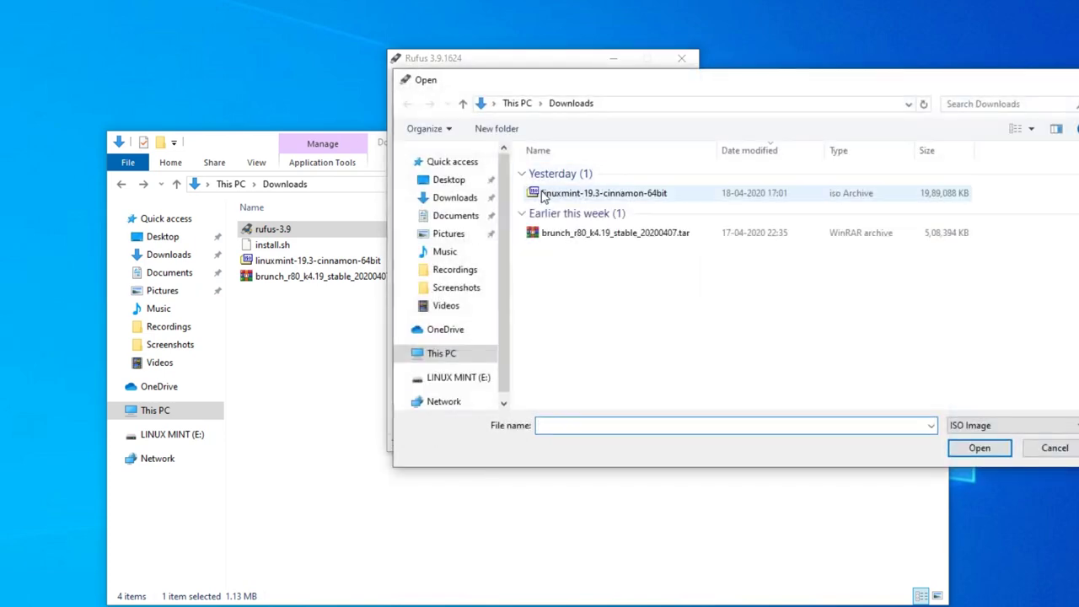
{"action": "left_click", "coordinate": [556, 196]}
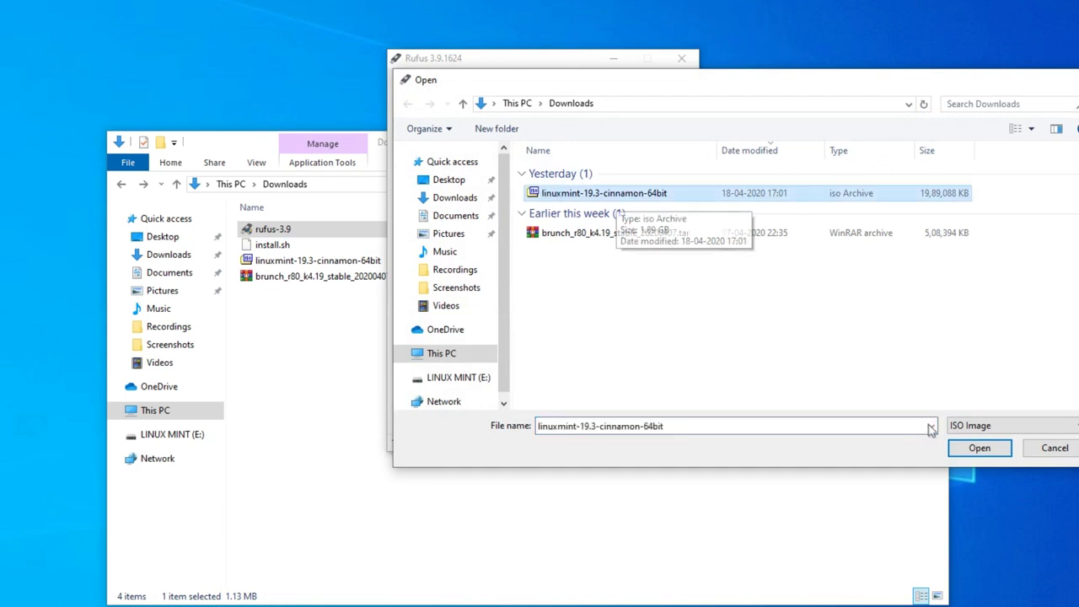
{"action": "left_click", "coordinate": [989, 455]}
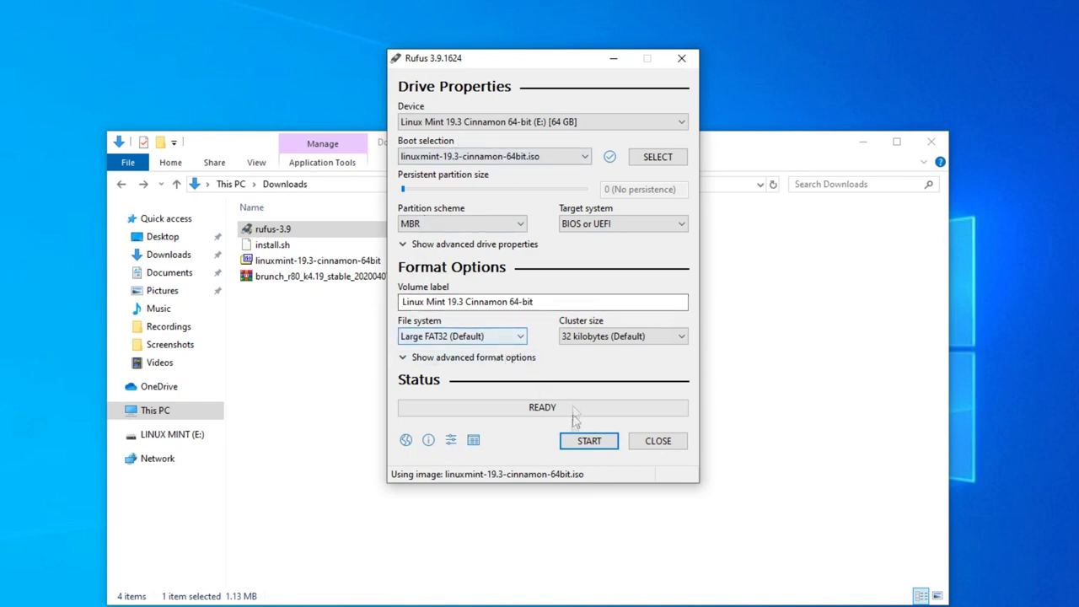
Write the Linux Mint image to the USB drive in ISO Image mode, accepting the required downloads and data erasure, and close Rufus
{"action": "left_click", "coordinate": [584, 444]}
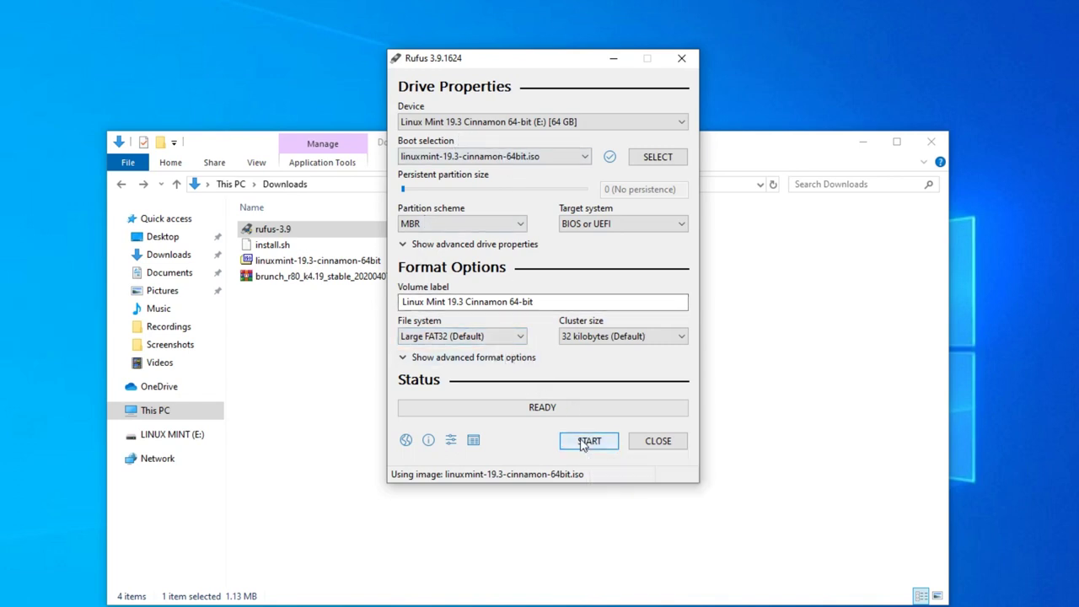
{"action": "left_click", "coordinate": [587, 407]}
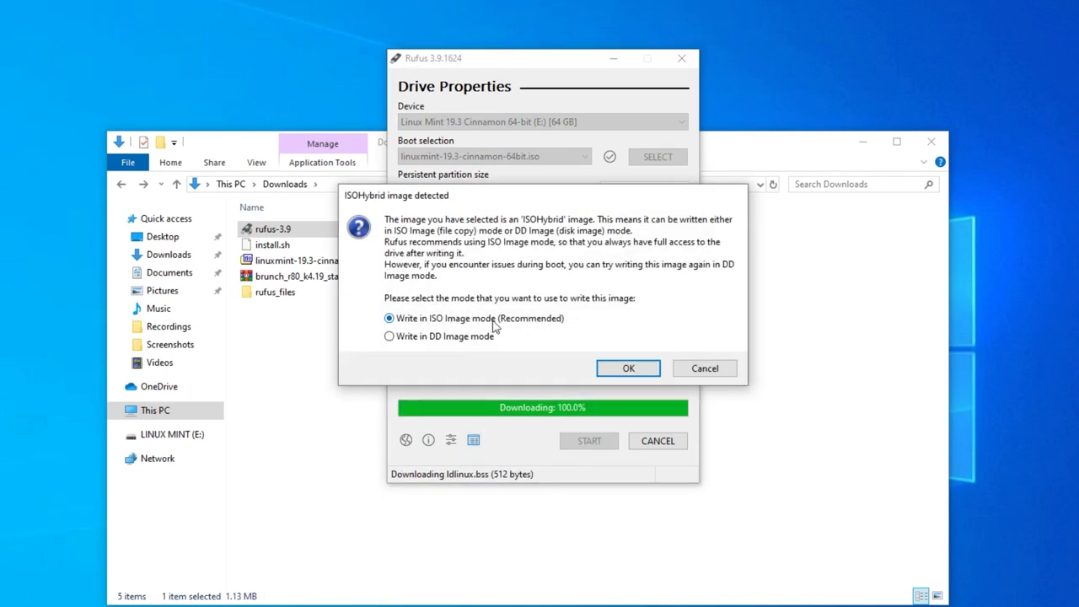
{"action": "left_click", "coordinate": [626, 370]}
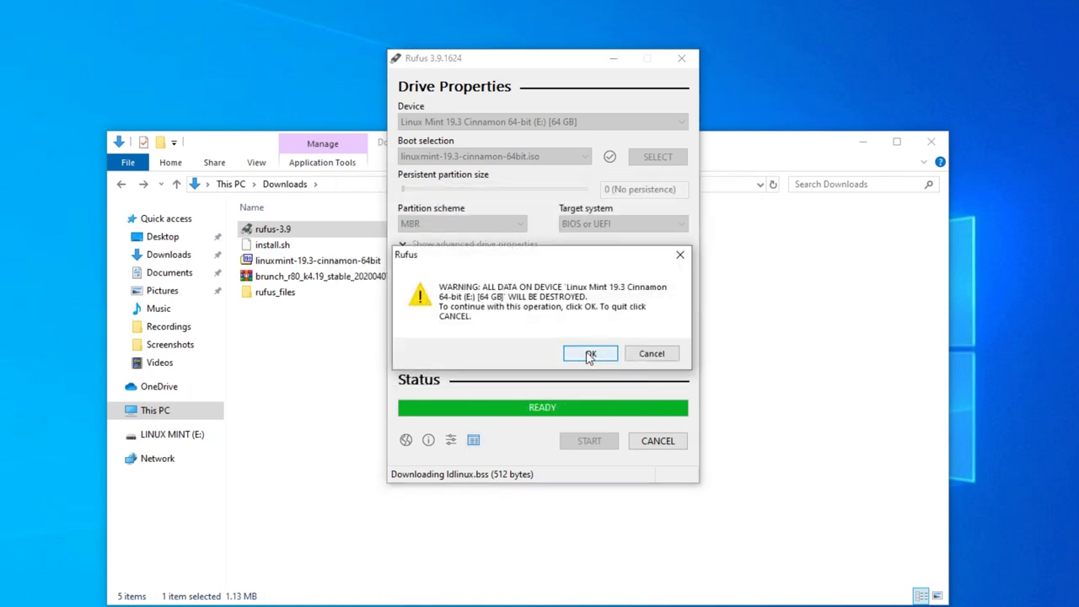
{"action": "left_click", "coordinate": [590, 355]}
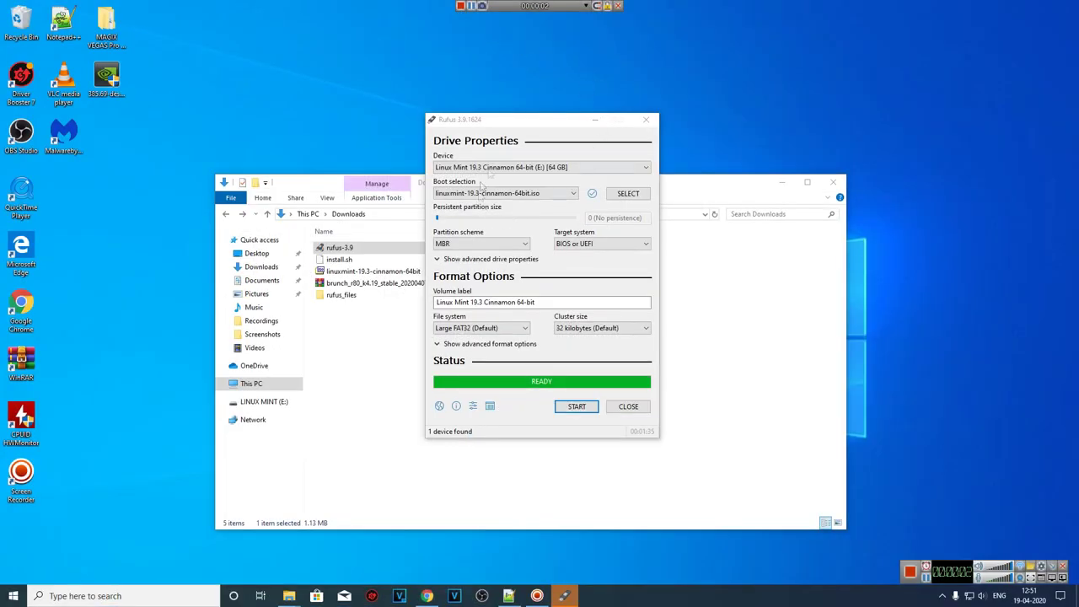
{"action": "left_click", "coordinate": [627, 407]}
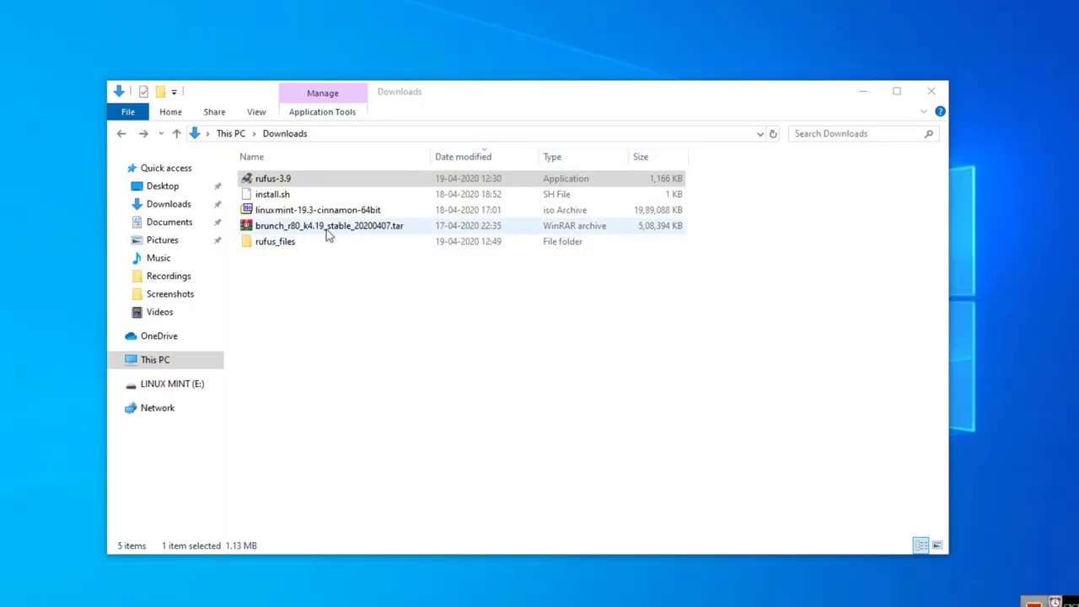
Extract brunch_r80_k4.19_stable_20200407.tar into its own folder in Downloads and open the extracted folder
{"action": "left_click", "coordinate": [302, 228]}
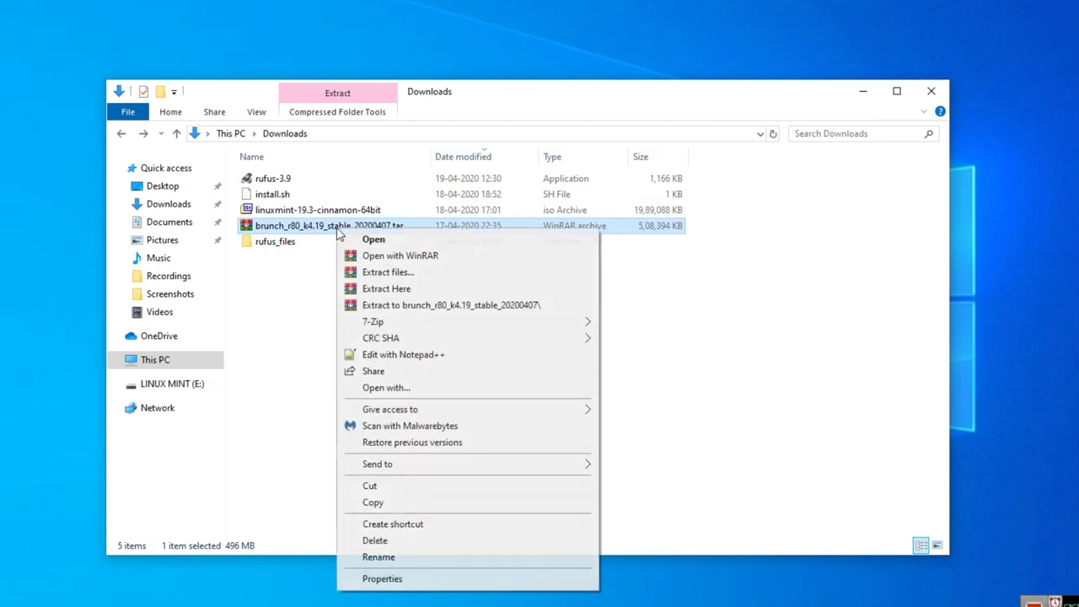
{"action": "left_click", "coordinate": [393, 305]}
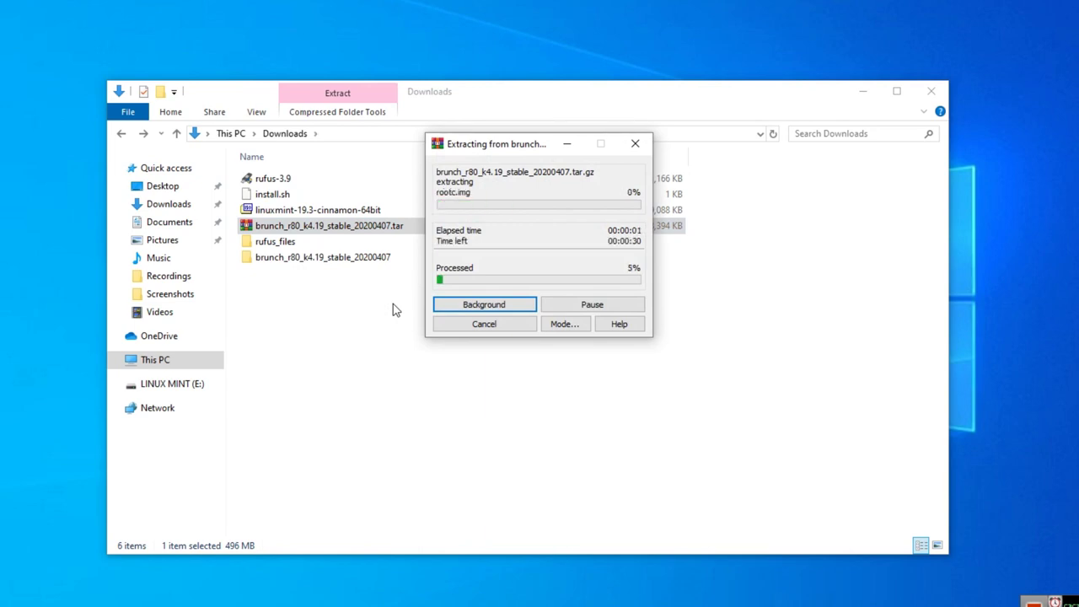
{"action": "left_click", "coordinate": [317, 264]}
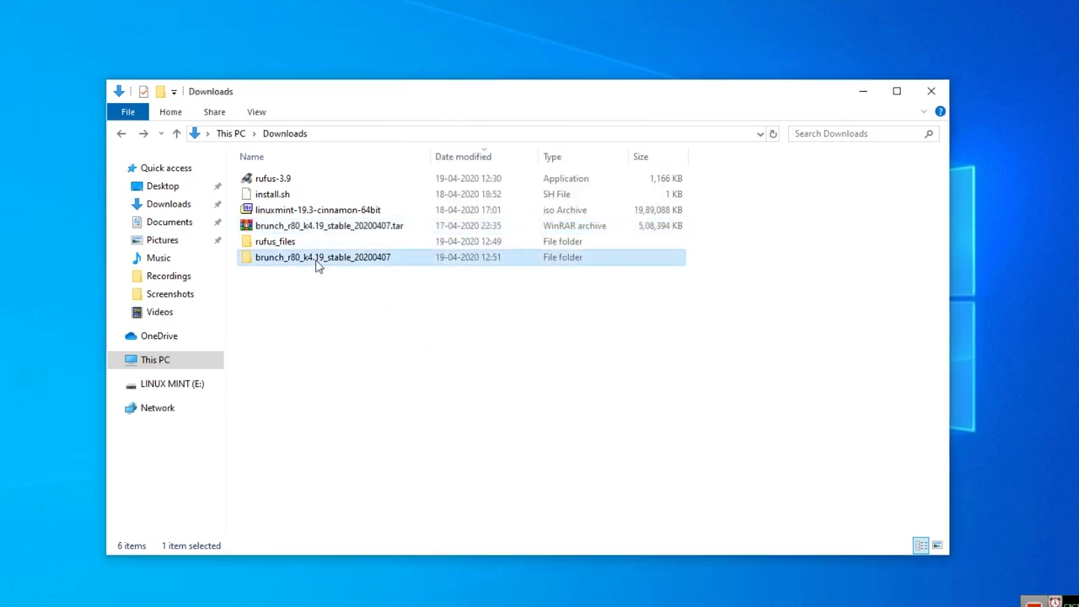
{"action": "double_click", "coordinate": [318, 264]}
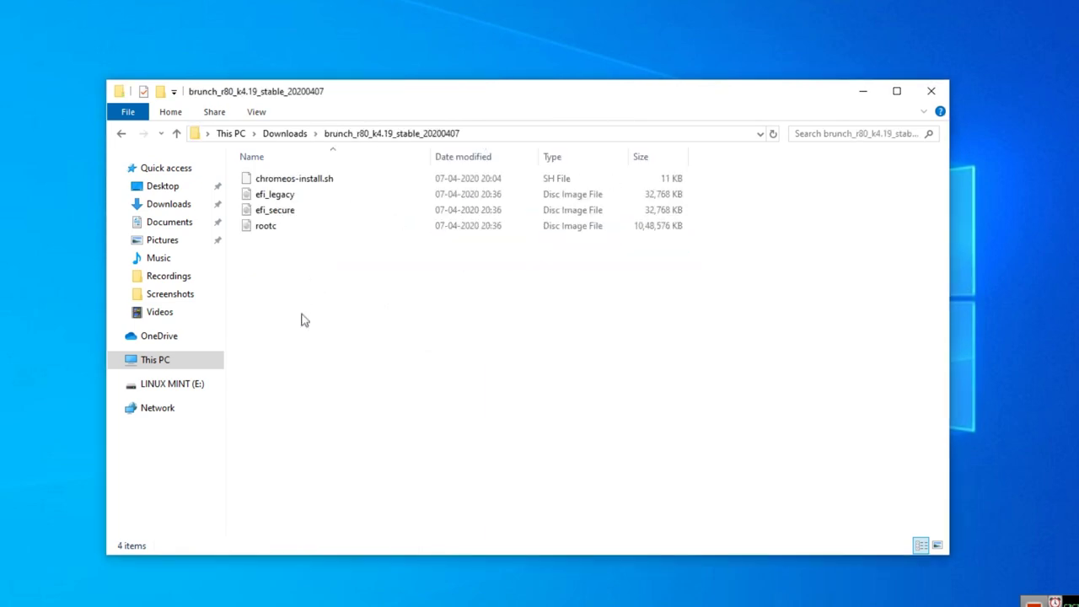
Cut all four extracted files from the brunch_r80_k4.19_stable_20200407 folder
{"action": "left_click_drag", "start_coordinate": [276, 286], "coordinate": [269, 187]}
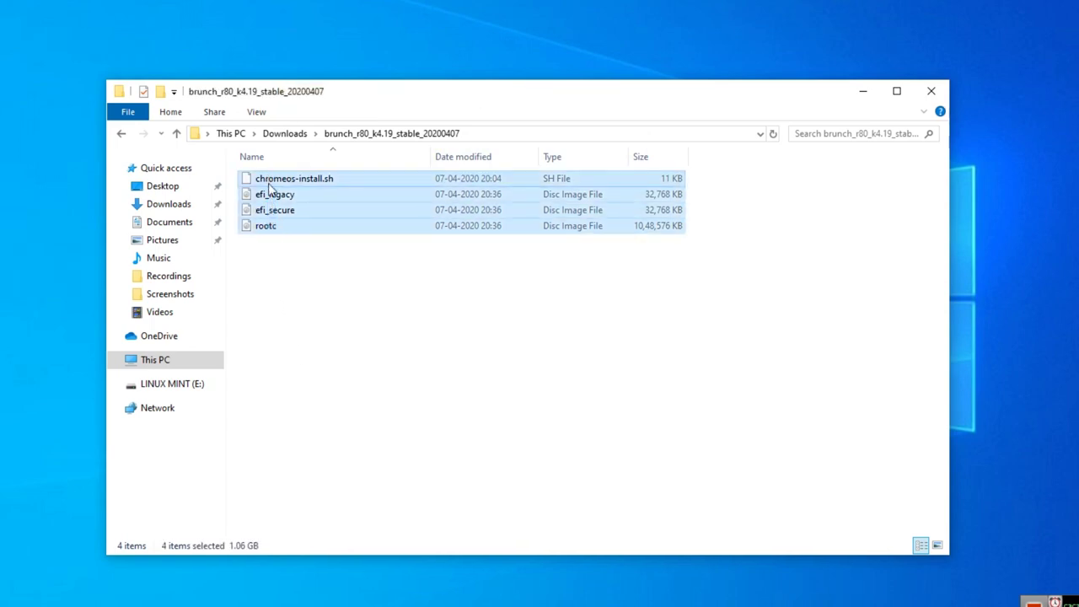
{"action": "right_click", "coordinate": [269, 187]}
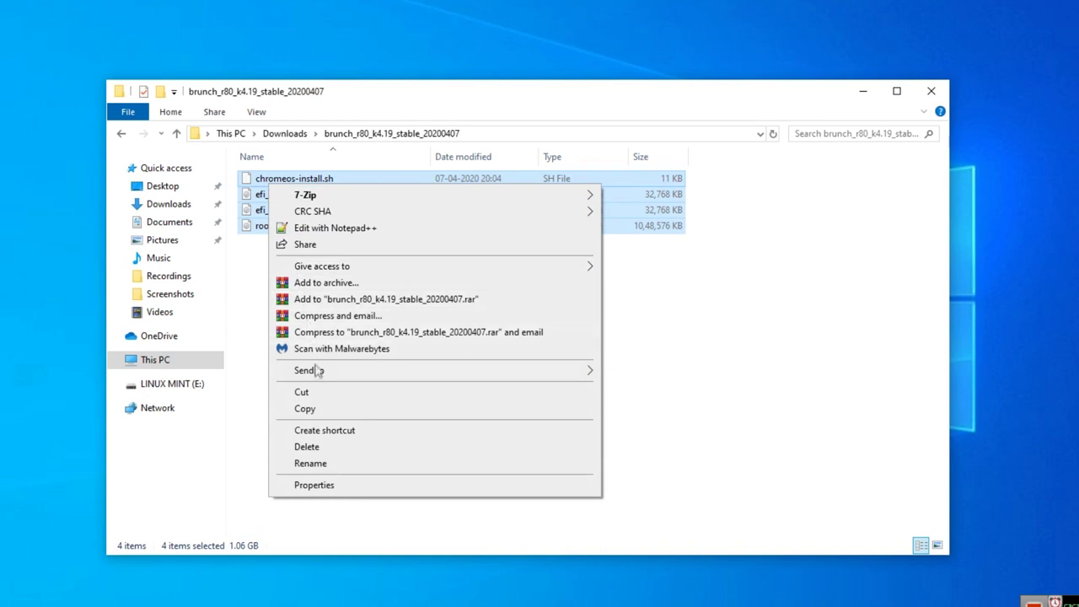
{"action": "left_click", "coordinate": [320, 392]}
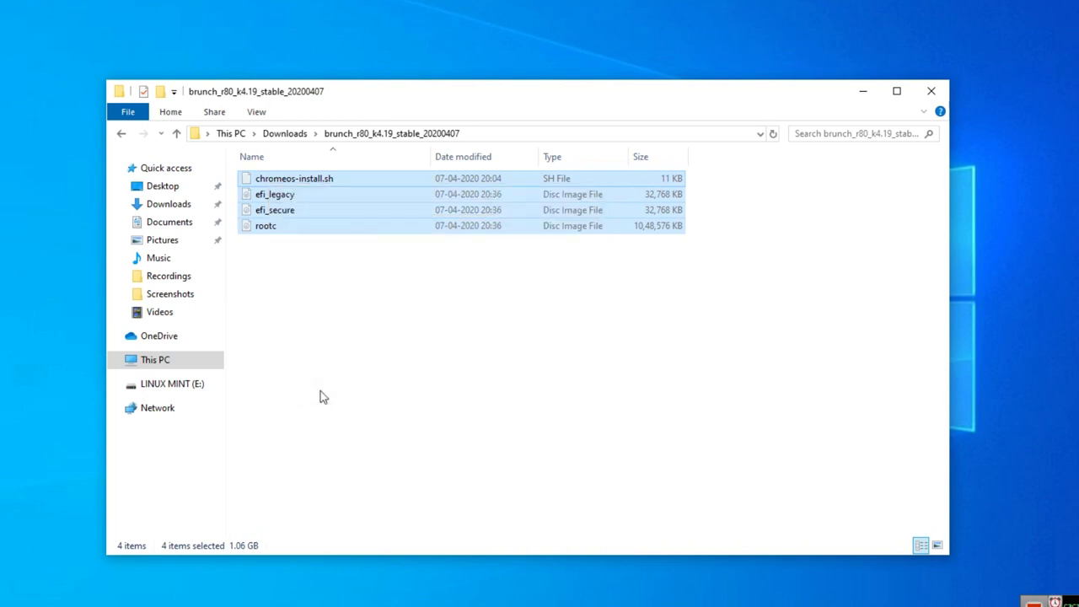
Create a folder called Chrome OS at the root of the LINUX MINT (E:) drive
{"action": "left_click", "coordinate": [178, 386]}
{"action": "right_click", "coordinate": [389, 211]}
{"action": "mouse_move", "coordinate": [537, 396]}
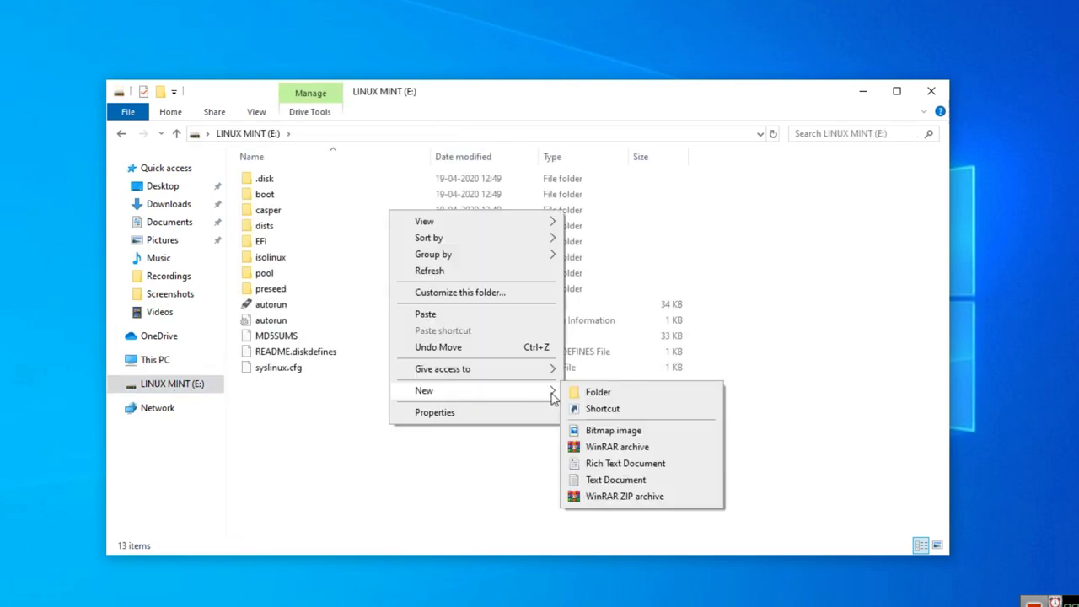
{"action": "left_click", "coordinate": [641, 395]}
{"action": "type", "text": "C"}
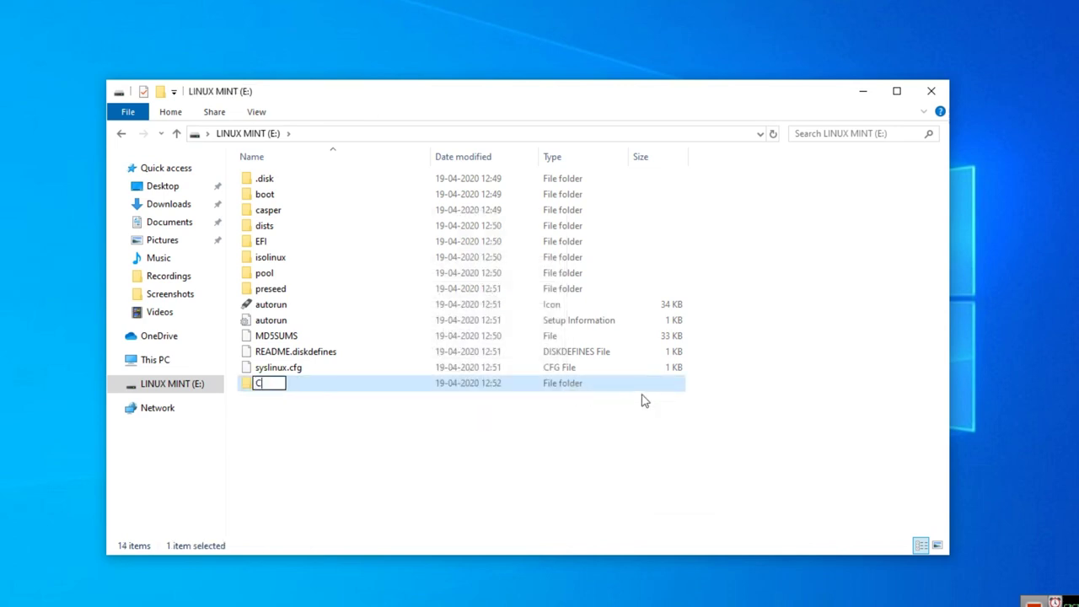
{"action": "type", "text": "hrome OS"}
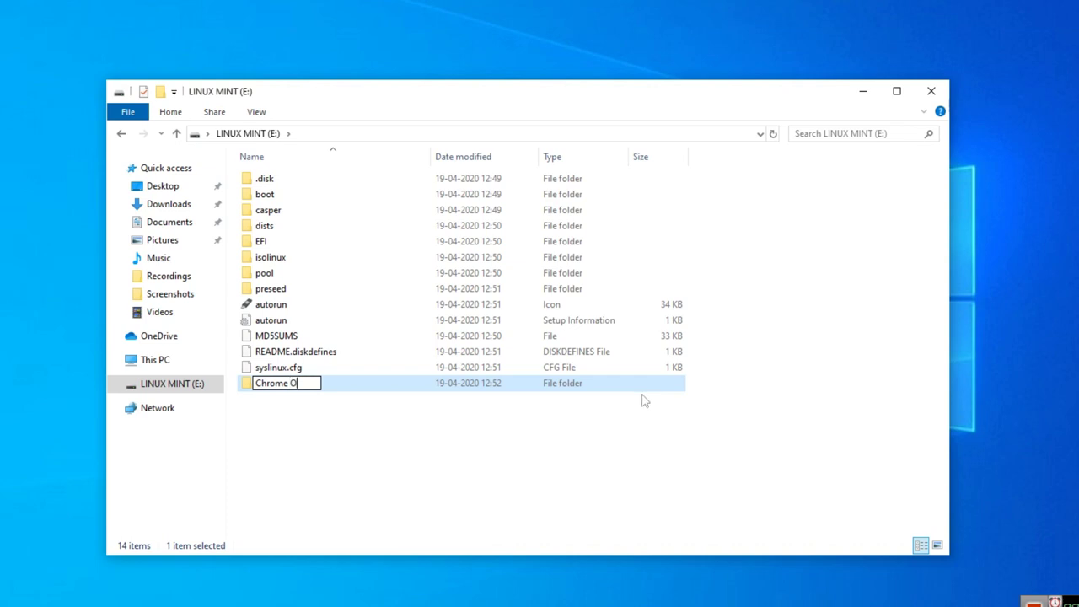
{"action": "key", "text": "Return"}
Paste the cut Brunch files into the Chrome OS folder on the USB drive
{"action": "double_click", "coordinate": [283, 386]}
{"action": "right_click", "coordinate": [319, 270]}
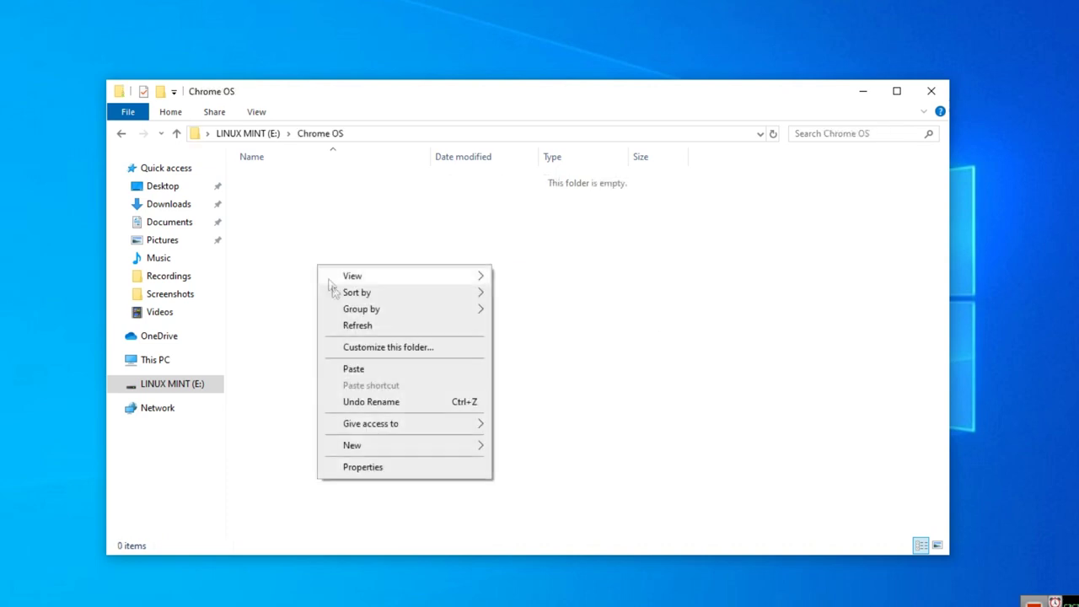
{"action": "left_click", "coordinate": [345, 366]}
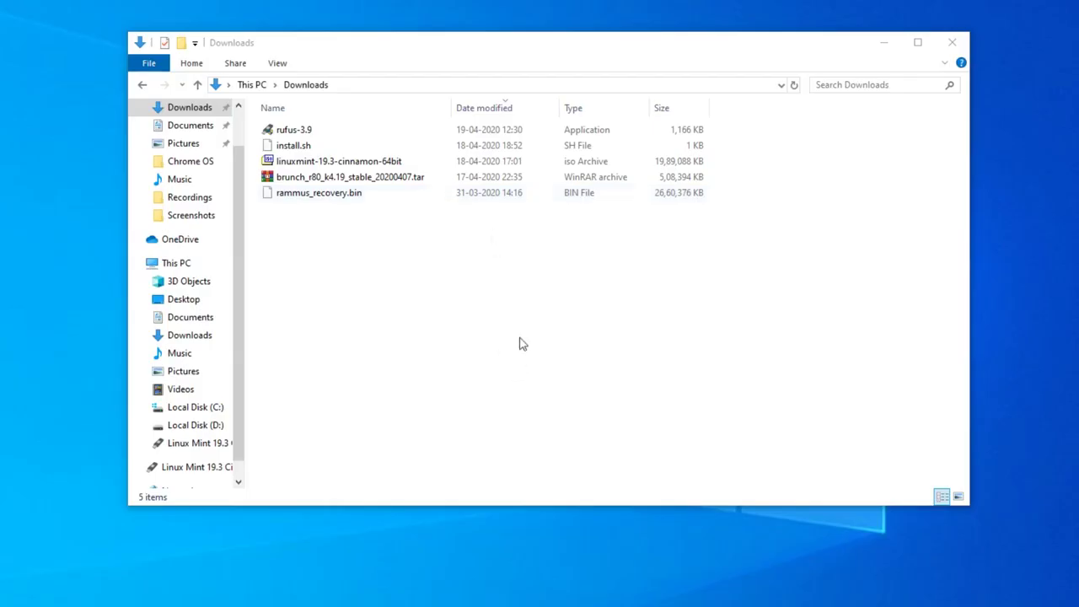
Extract the downloaded rammus recovery archive and put its image, renamed rammus_recovery.bin, in the USB drive's Chrome OS folder
{"action": "left_click", "coordinate": [350, 196]}
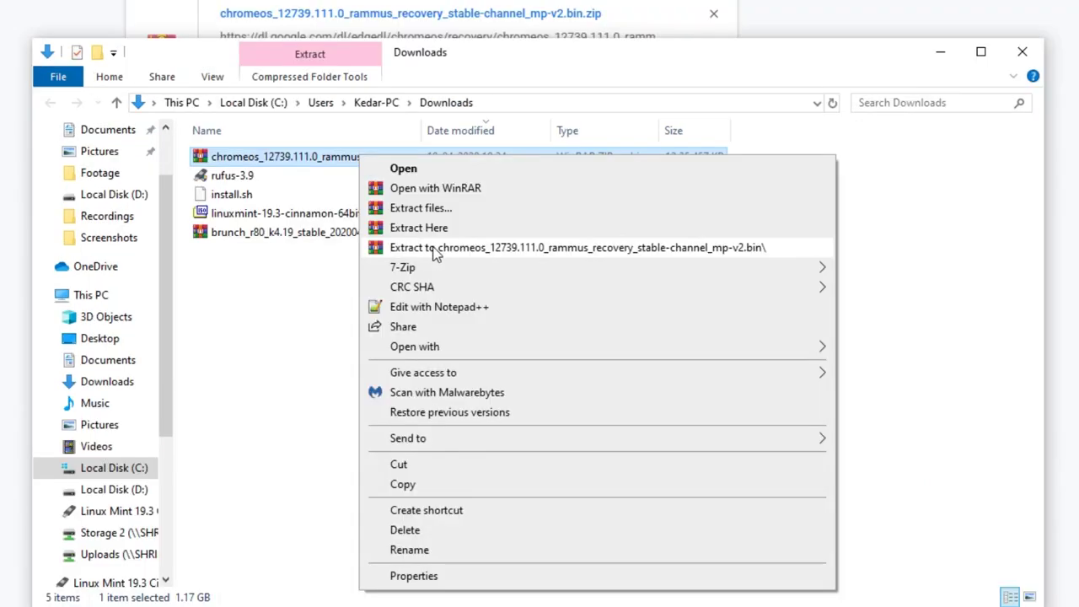
{"action": "left_click", "coordinate": [434, 249]}
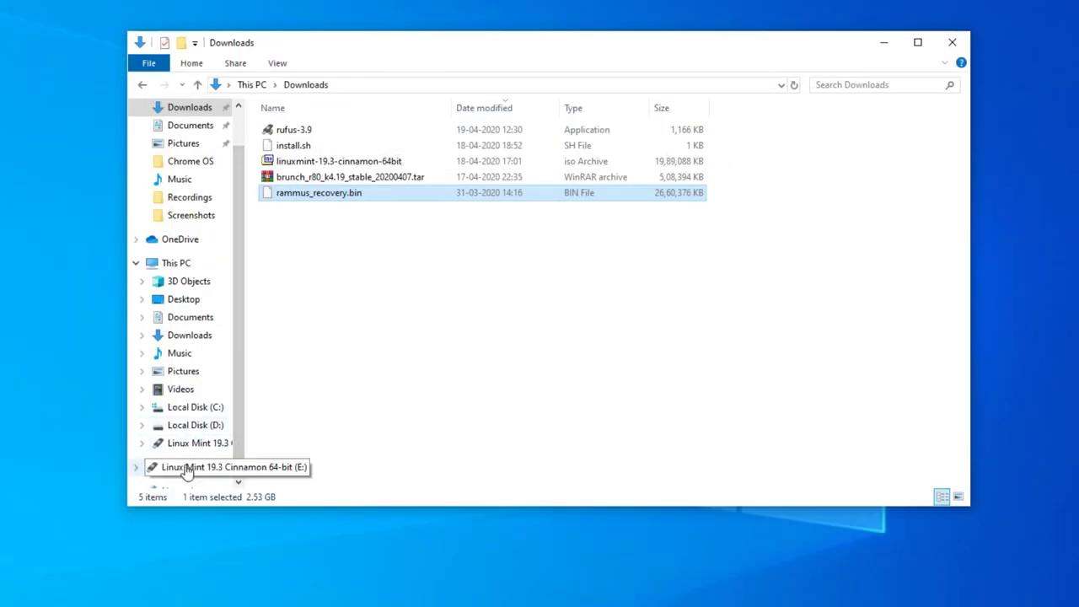
{"action": "left_click", "coordinate": [187, 468]}
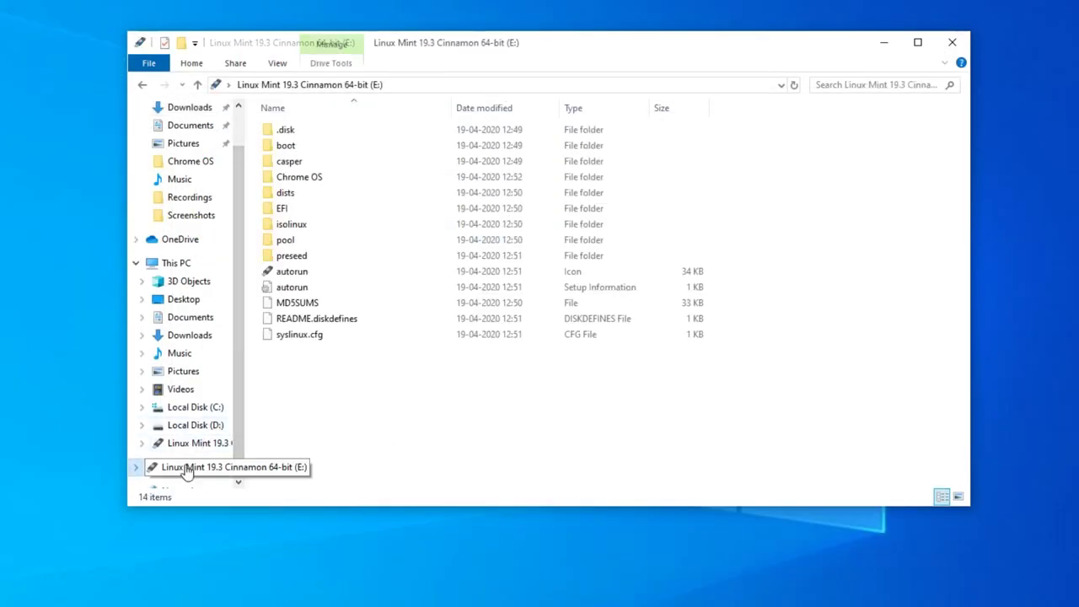
{"action": "double_click", "coordinate": [319, 183]}
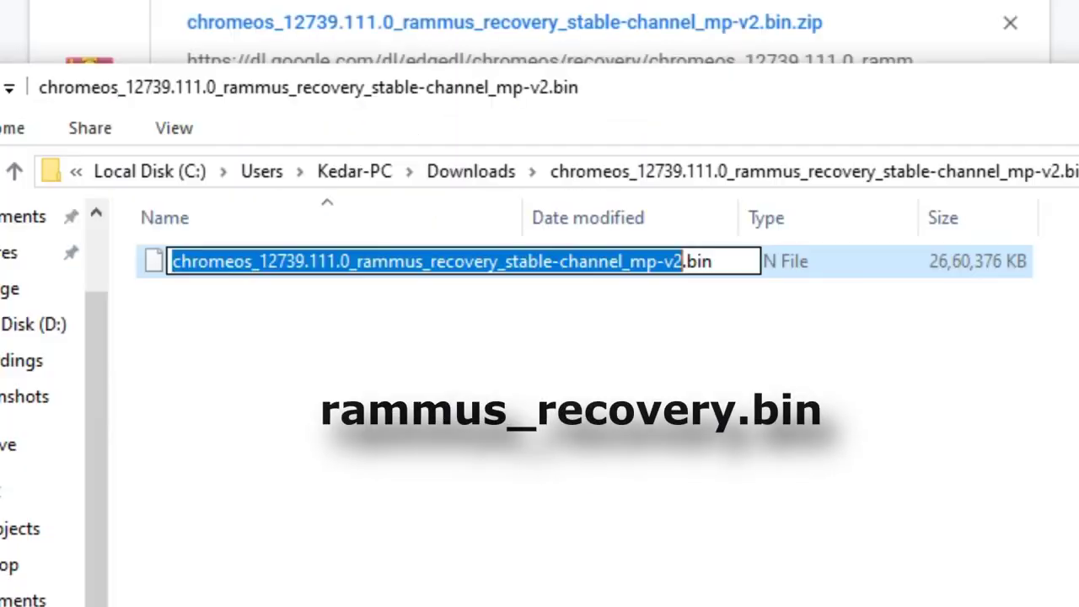
{"action": "type", "text": "rammus"}
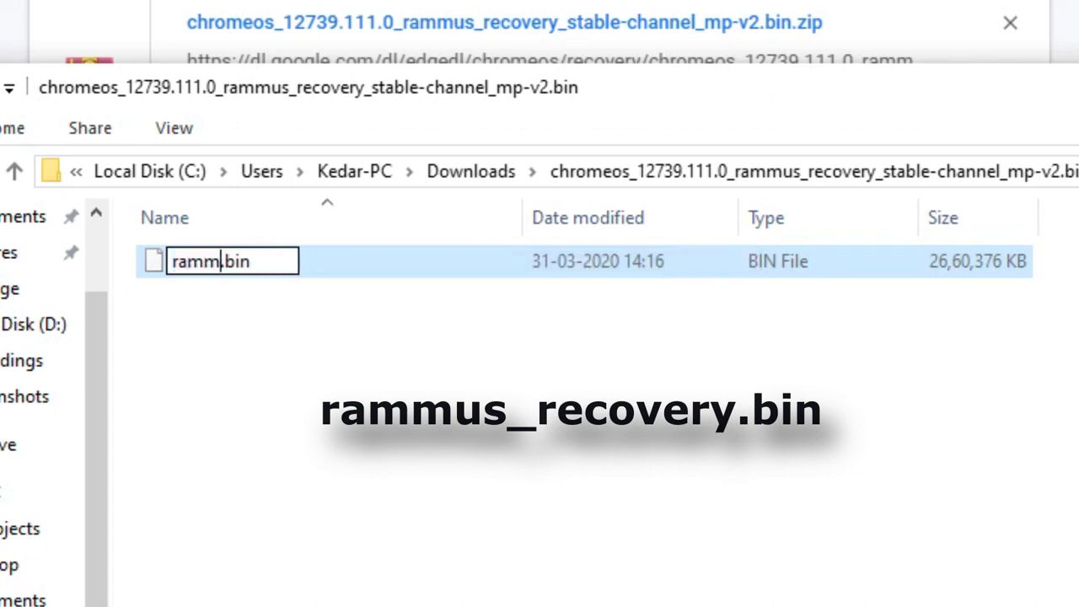
{"action": "type", "text": "_recovery"}
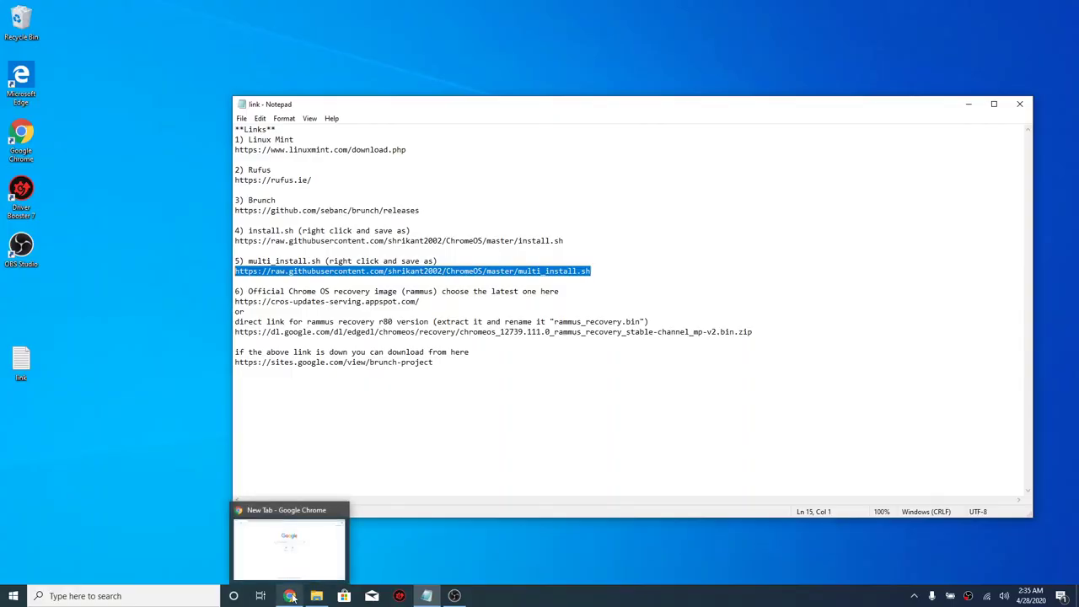
Save multi_install.sh from its raw.githubusercontent.com link in Chrome and copy it into the USB drive's Chrome OS folder
{"action": "left_click", "coordinate": [289, 596]}
{"action": "right_click", "coordinate": [257, 28]}
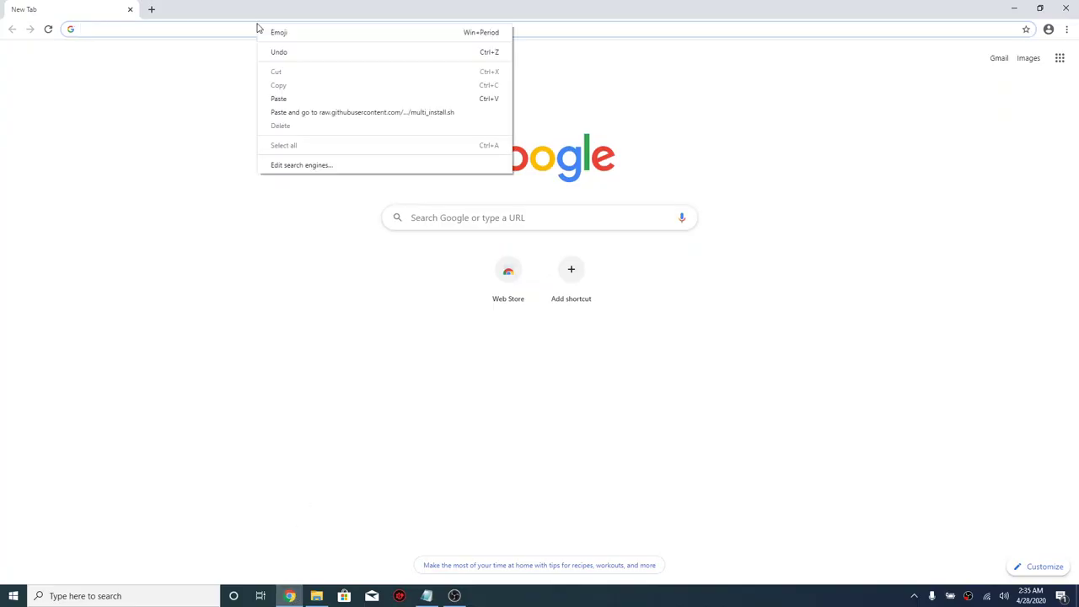
{"action": "left_click", "coordinate": [309, 115]}
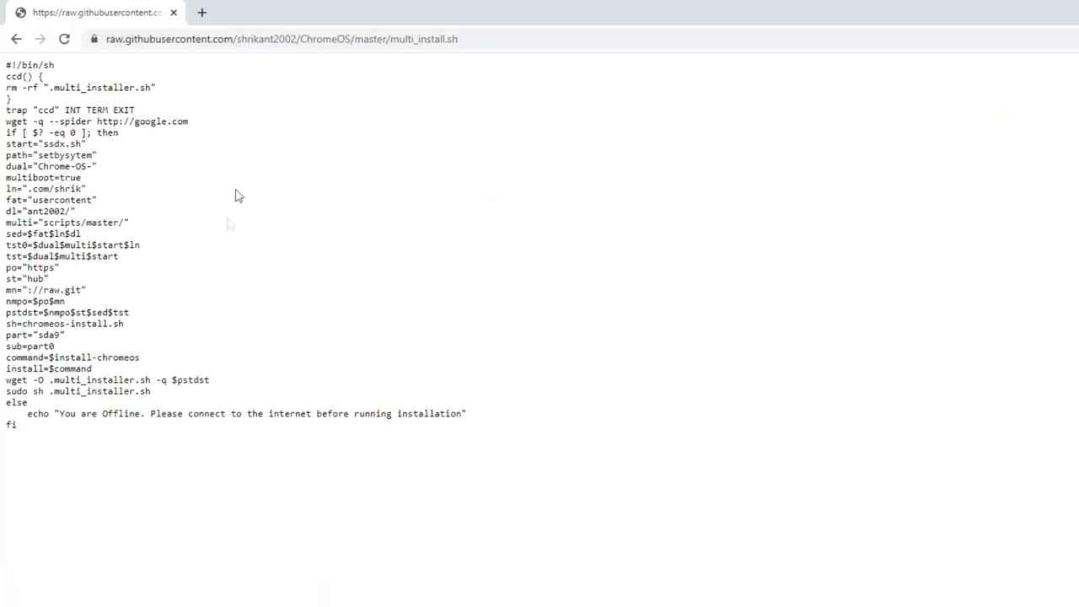
{"action": "right_click", "coordinate": [465, 178]}
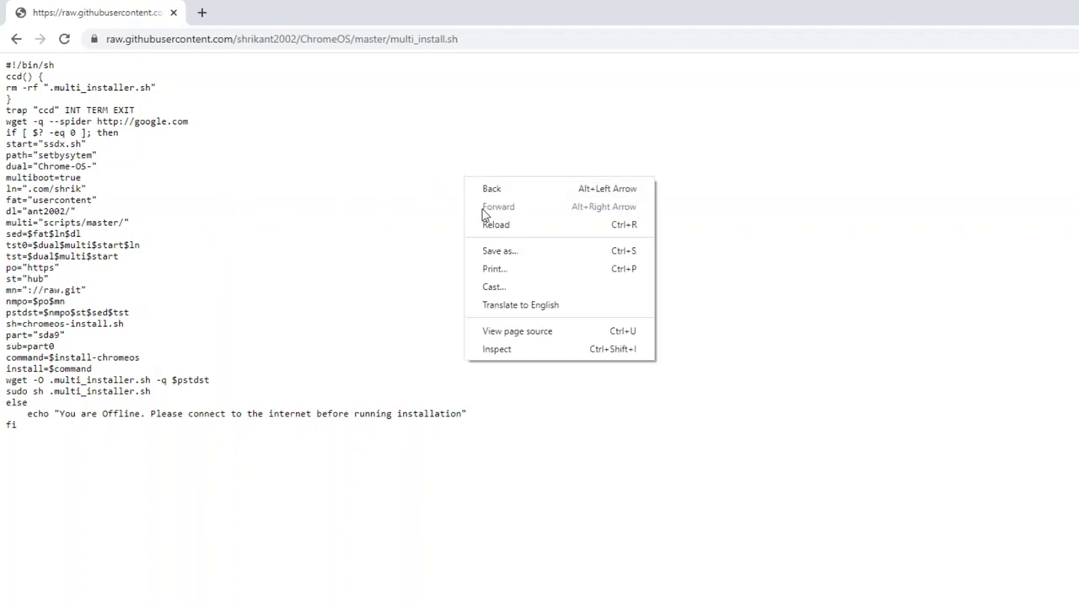
{"action": "left_click", "coordinate": [499, 251]}
{"action": "left_click", "coordinate": [595, 386]}
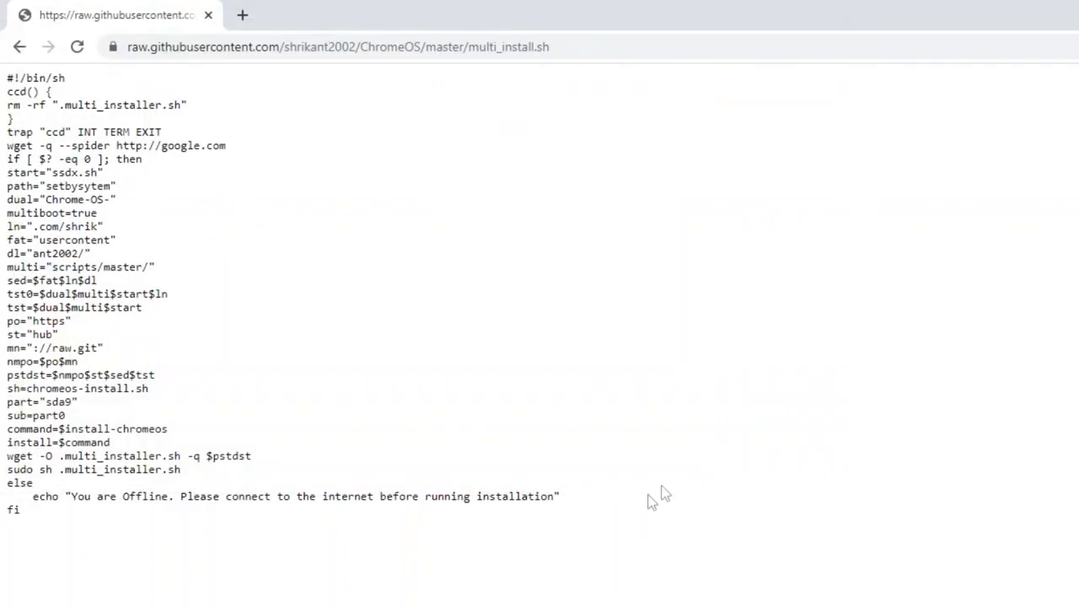
{"action": "left_click_drag", "start_coordinate": [49, 571], "coordinate": [421, 330]}
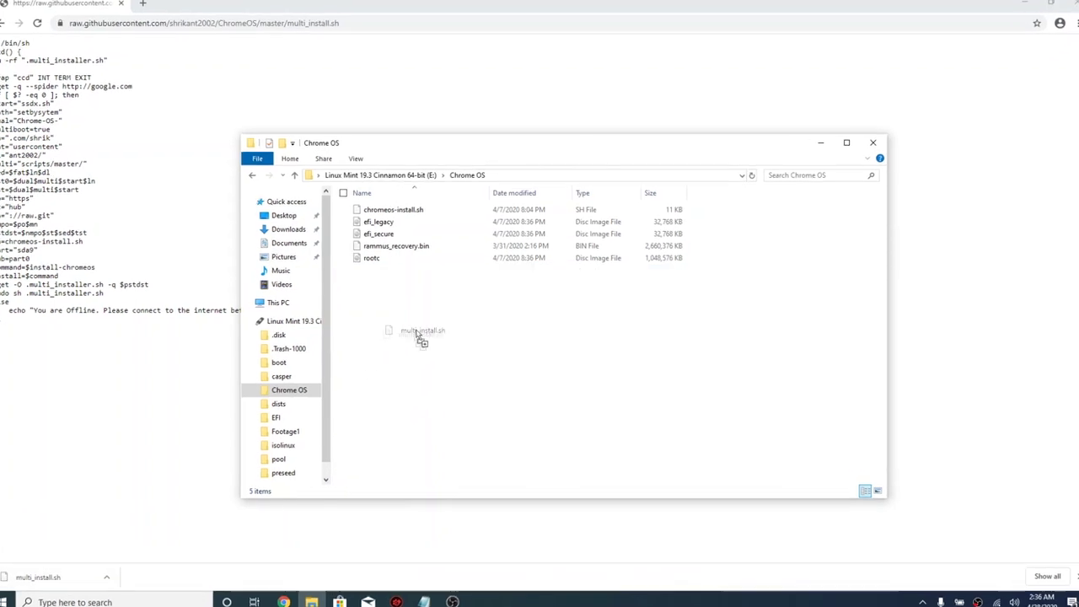
{"action": "left_click_drag", "start_coordinate": [422, 337], "coordinate": [414, 331]}
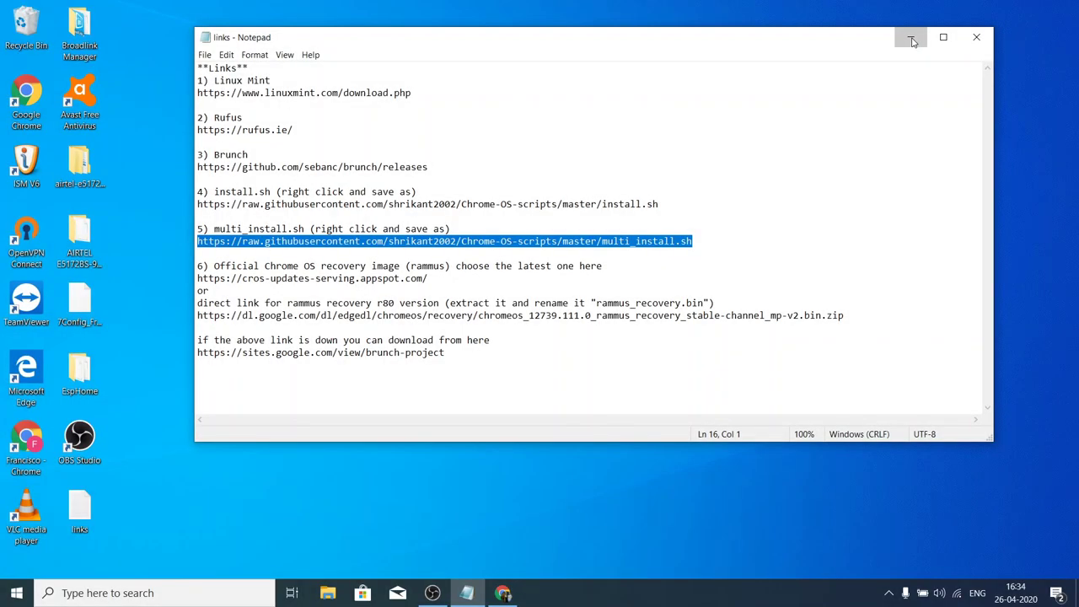
Minimize the links note and open Disk Management through a Windows search for disk management
{"action": "left_click", "coordinate": [911, 37]}
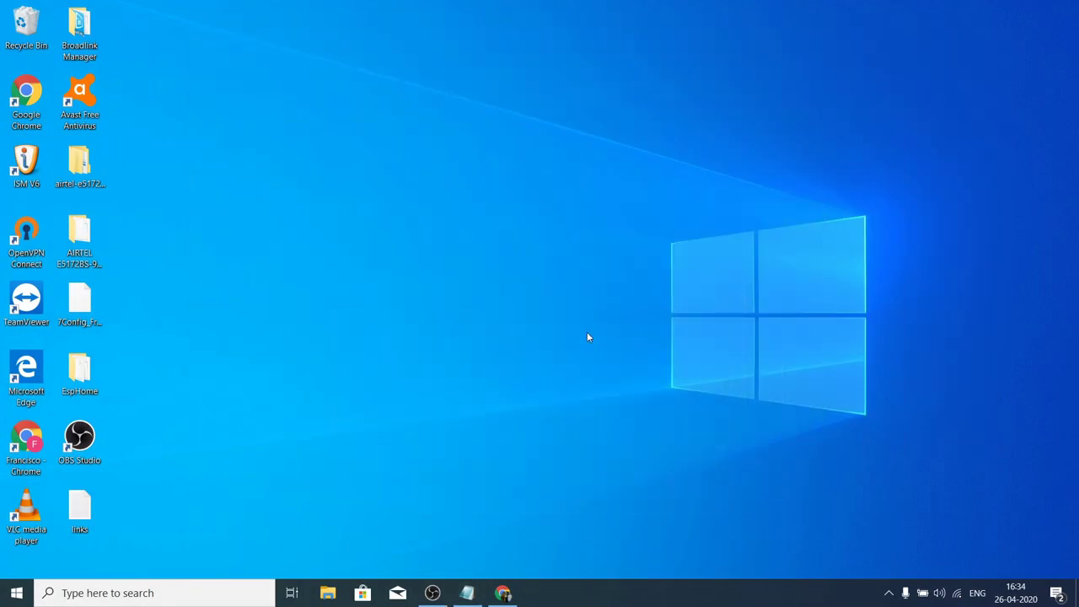
{"action": "left_click", "coordinate": [10, 599]}
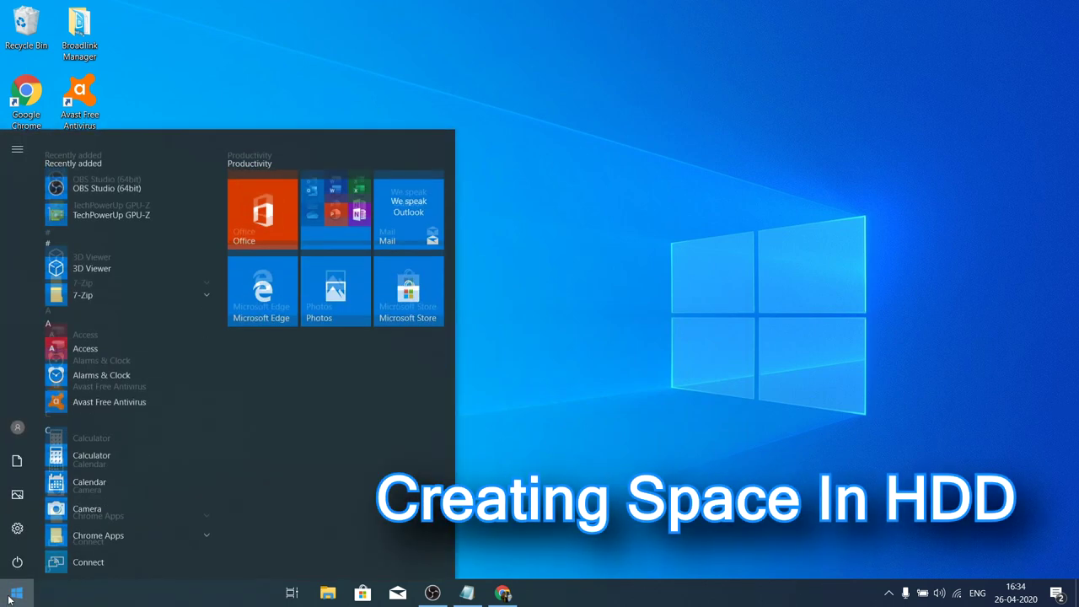
{"action": "type", "text": "disk manag"}
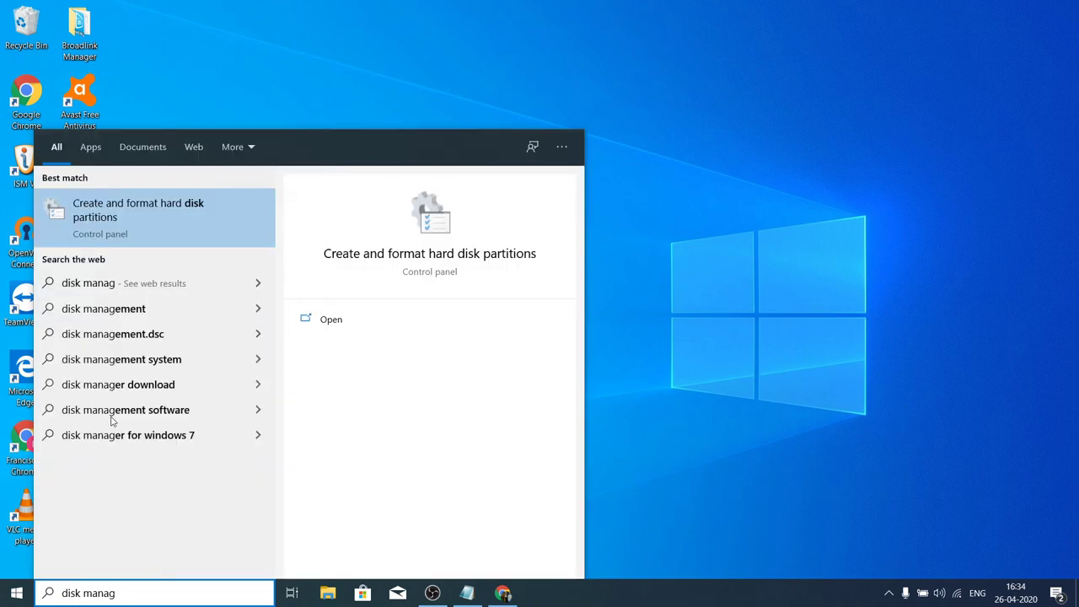
{"action": "type", "text": "ment"}
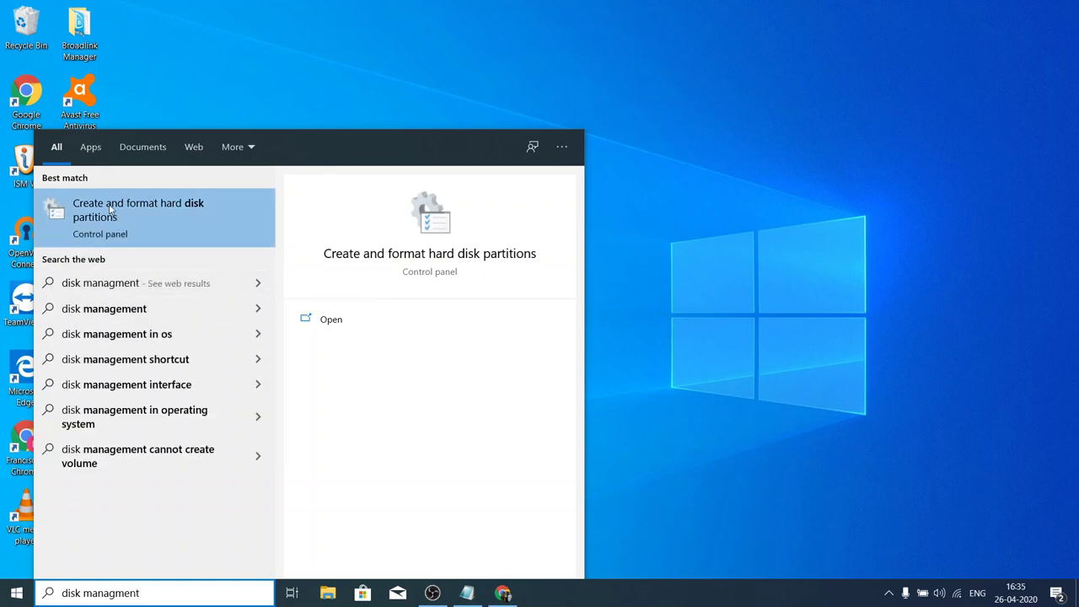
{"action": "left_click", "coordinate": [148, 220]}
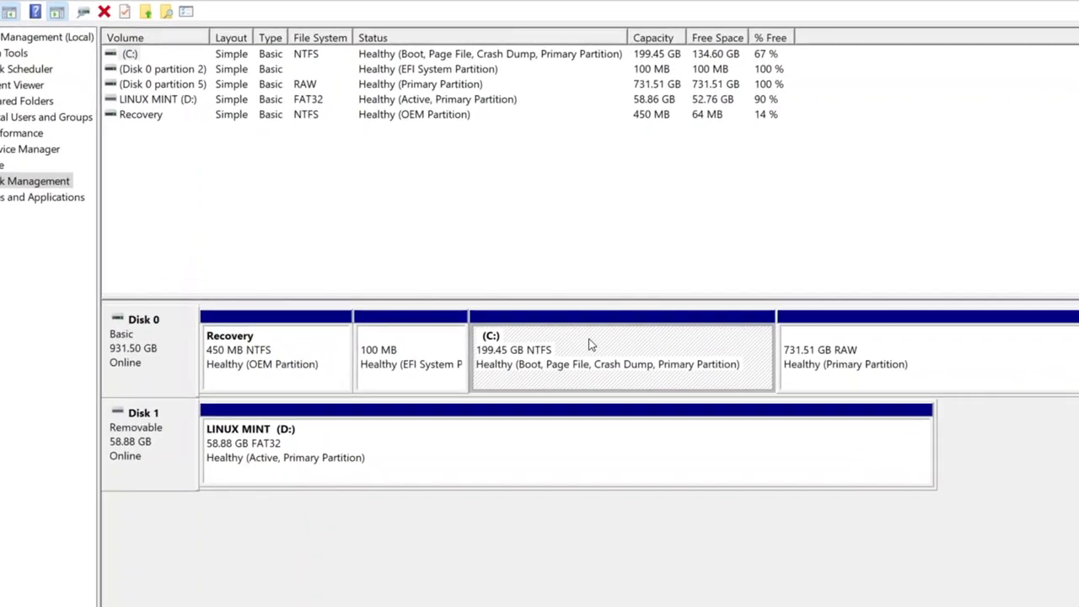
Shrink the C: volume on Disk 0 by 50000 MB
{"action": "left_click", "coordinate": [881, 380]}
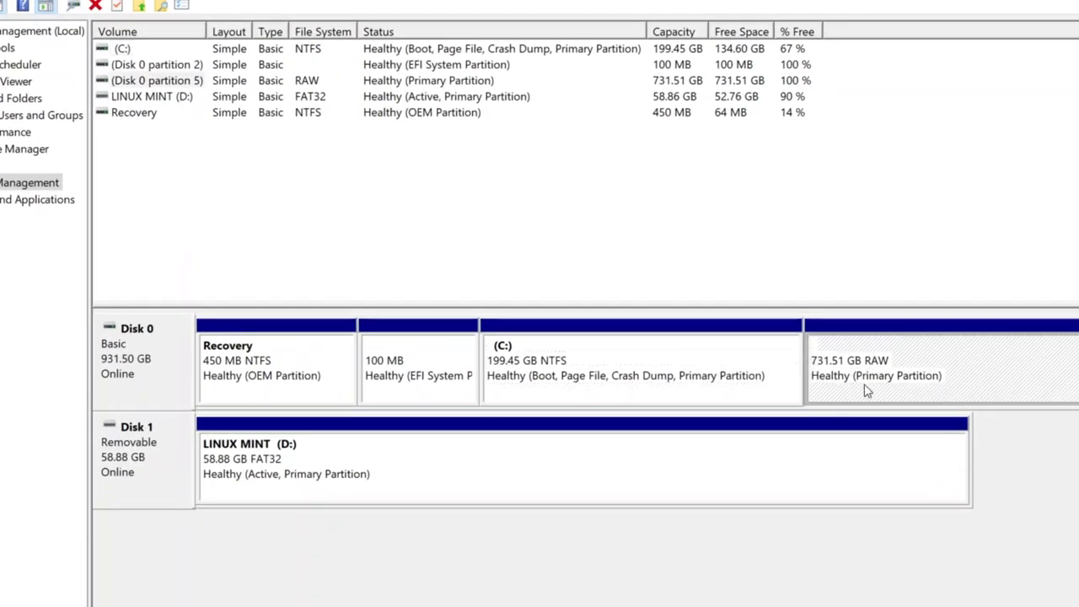
{"action": "left_click", "coordinate": [665, 357]}
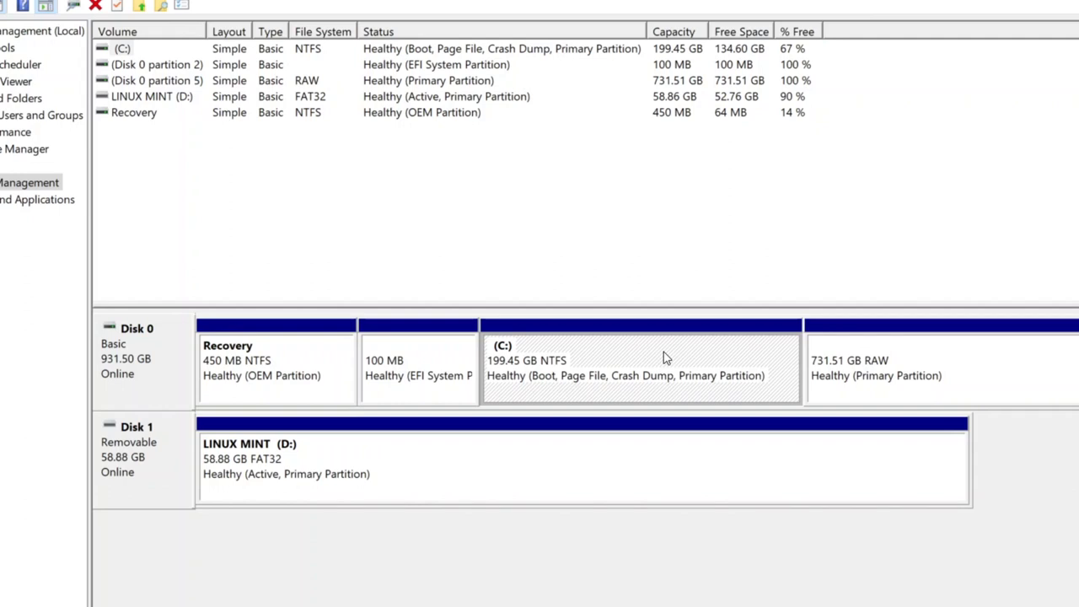
{"action": "right_click", "coordinate": [595, 354]}
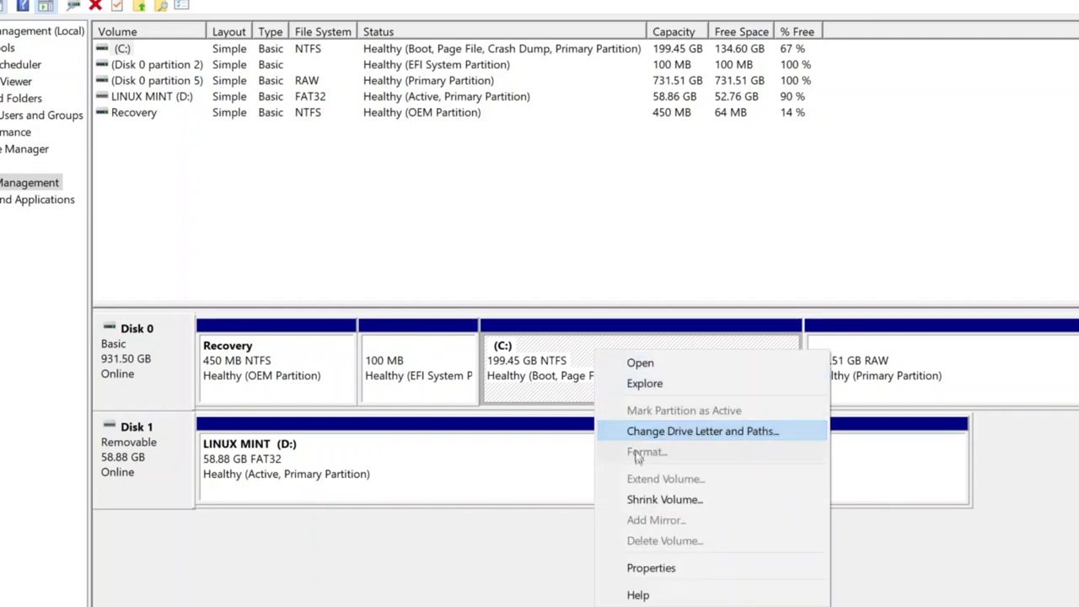
{"action": "left_click", "coordinate": [657, 499]}
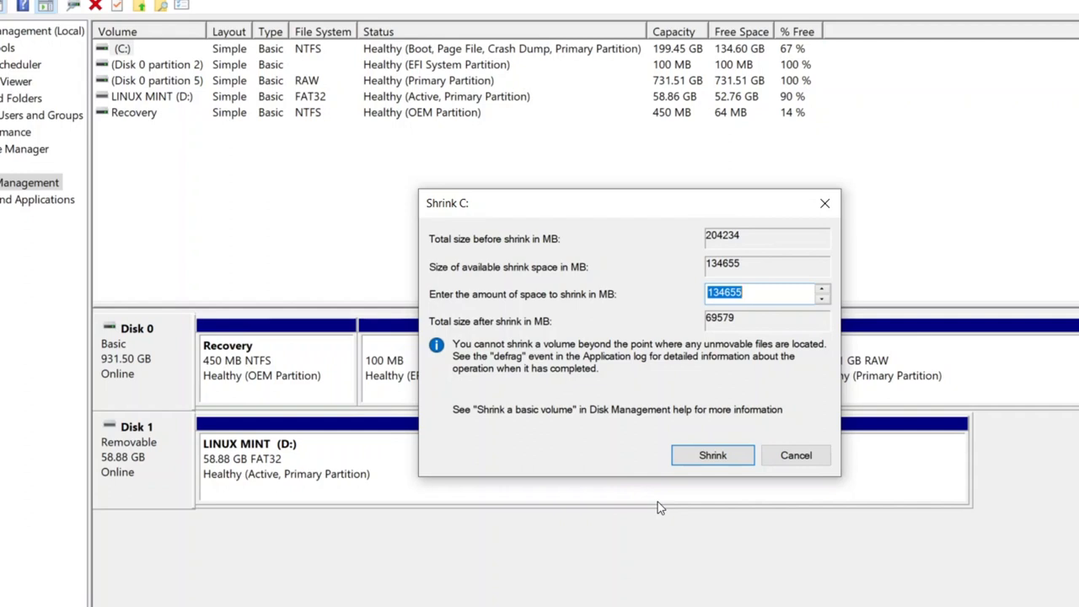
{"action": "type", "text": "50000"}
{"action": "left_click", "coordinate": [712, 456]}
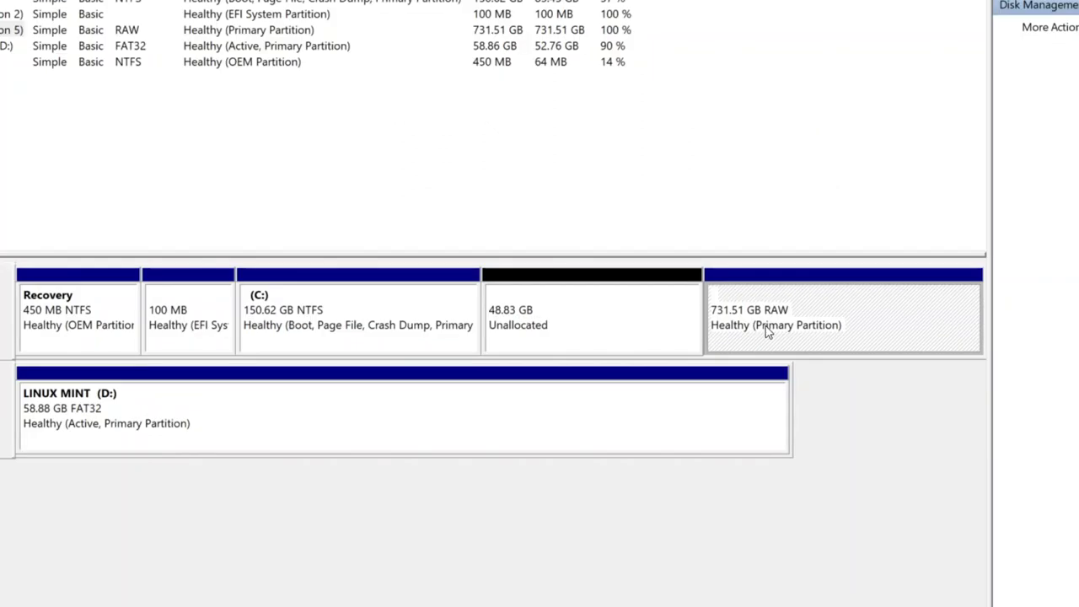
Delete the 731.51 GB RAW volume on Disk 0 and select the unallocated space
{"action": "right_click", "coordinate": [767, 331]}
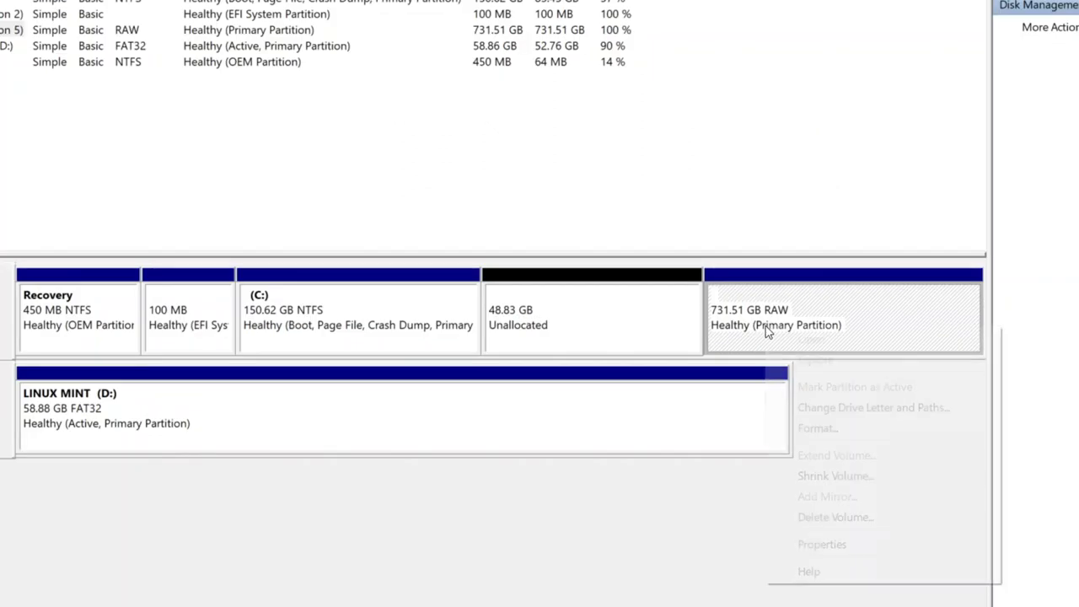
{"action": "left_click", "coordinate": [815, 520]}
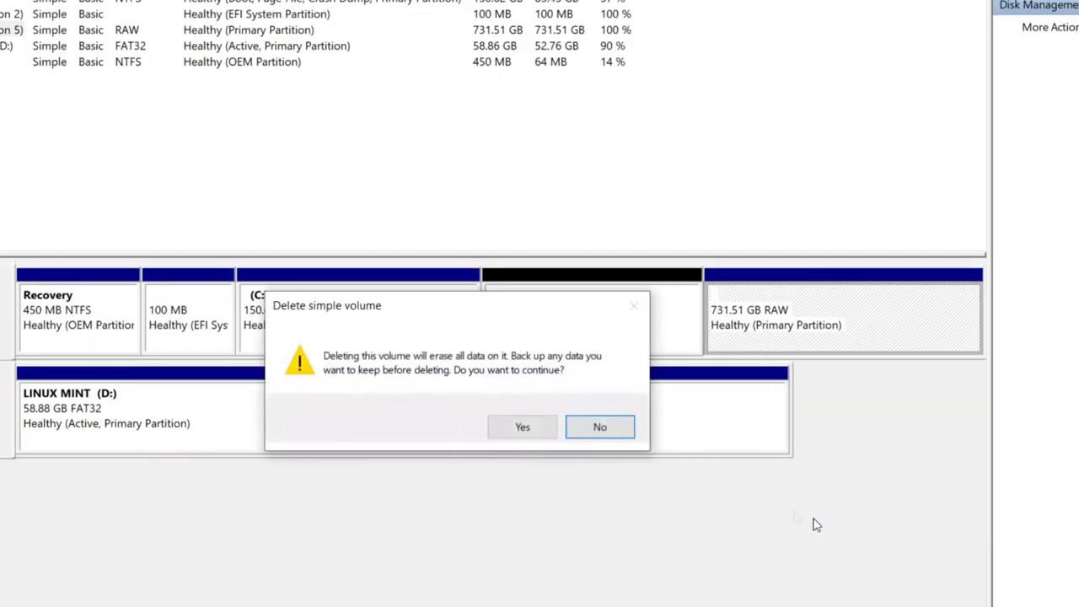
{"action": "left_click", "coordinate": [516, 428]}
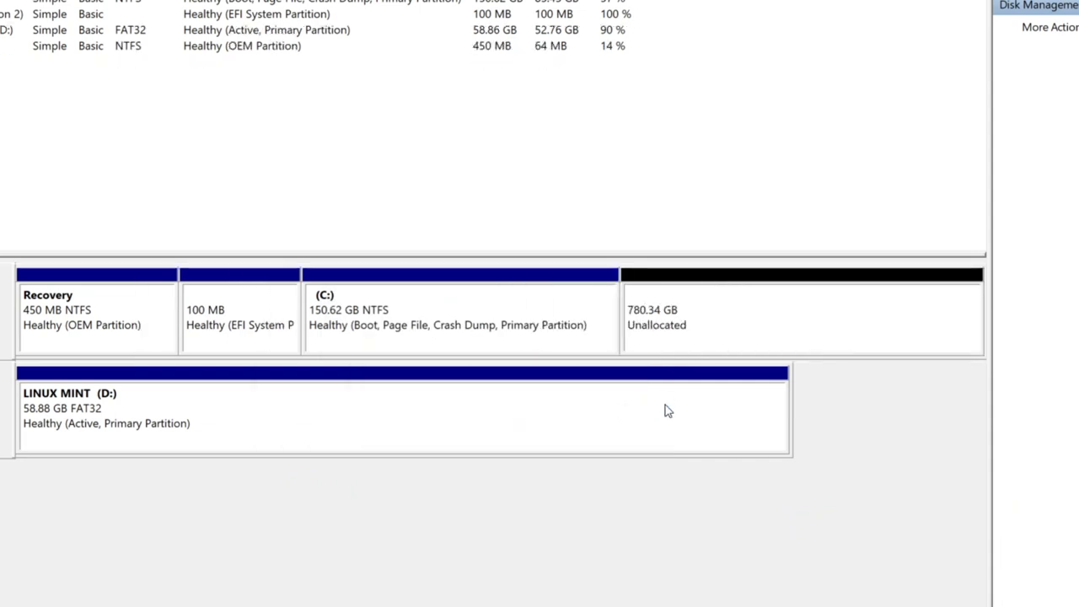
{"action": "left_click", "coordinate": [670, 336]}
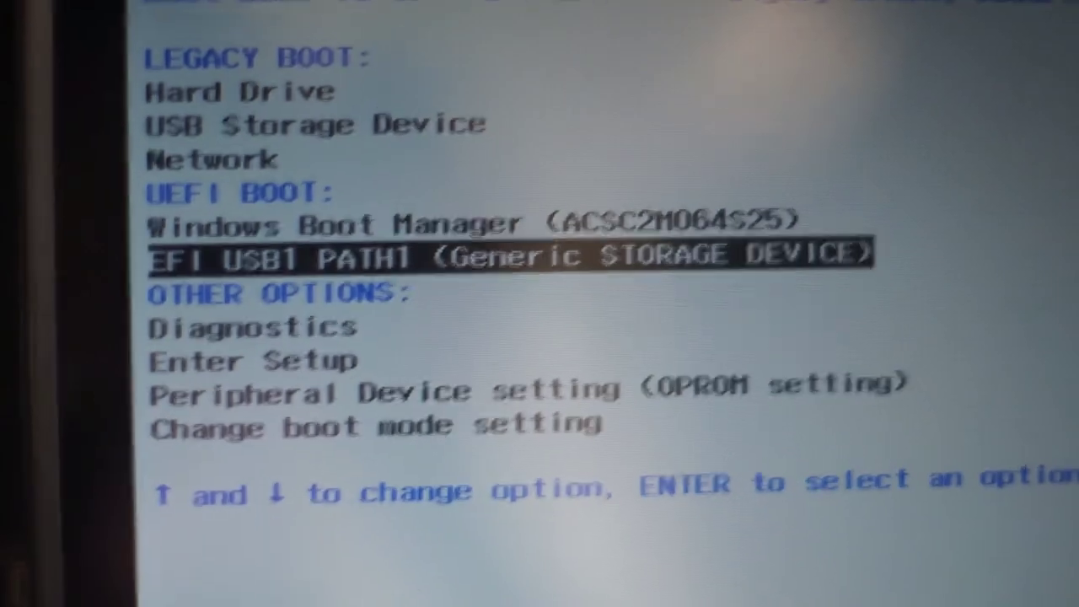
Boot the PC from EFI USB1 PATH1 (Generic STORAGE DEVICE) under UEFI Boot
{"action": "key", "text": "Return"}
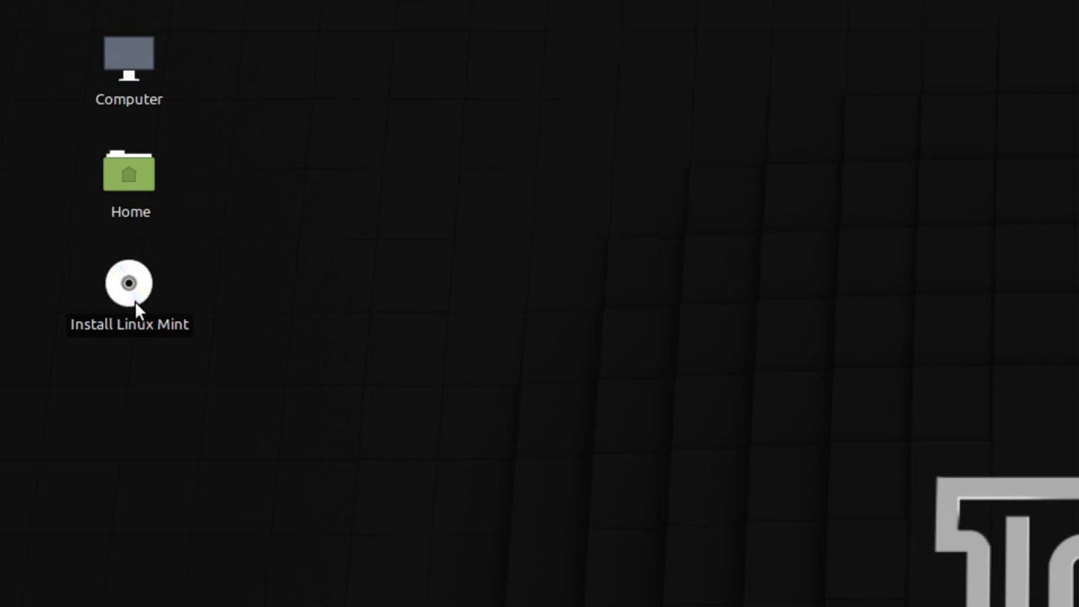
Start the Linux Mint installer with English language, English (US) keyboard, no Wi-Fi connection and no third-party software
{"action": "double_click", "coordinate": [129, 287]}
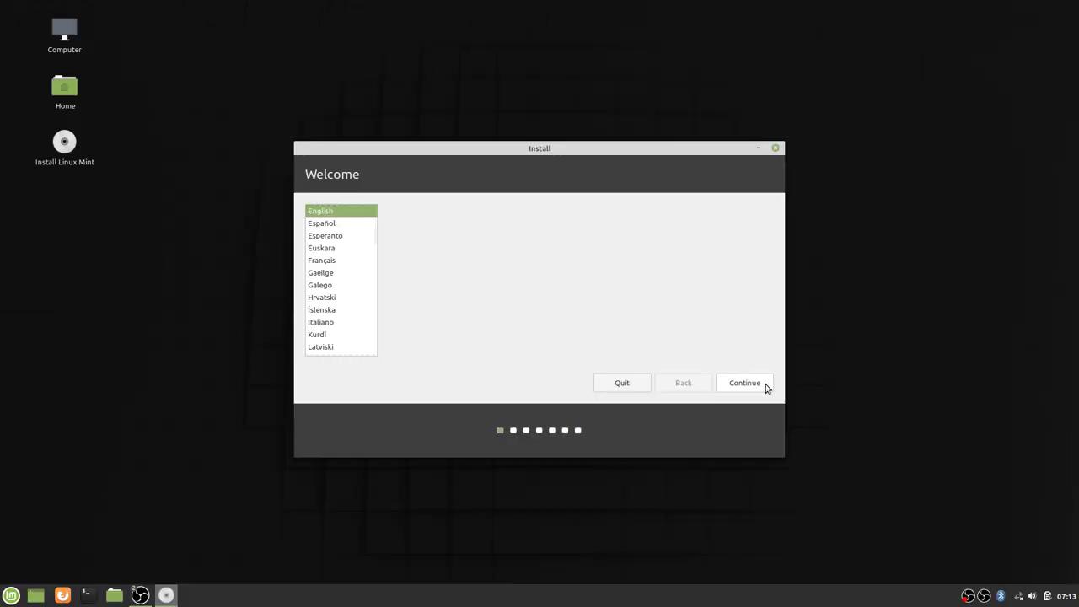
{"action": "left_click", "coordinate": [840, 409]}
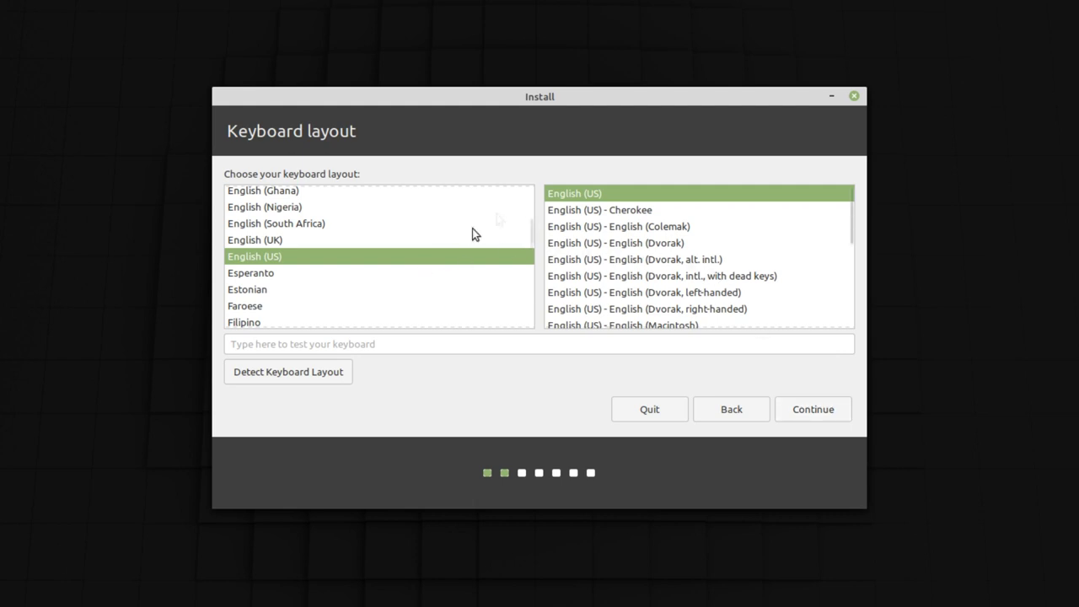
{"action": "left_click", "coordinate": [812, 409]}
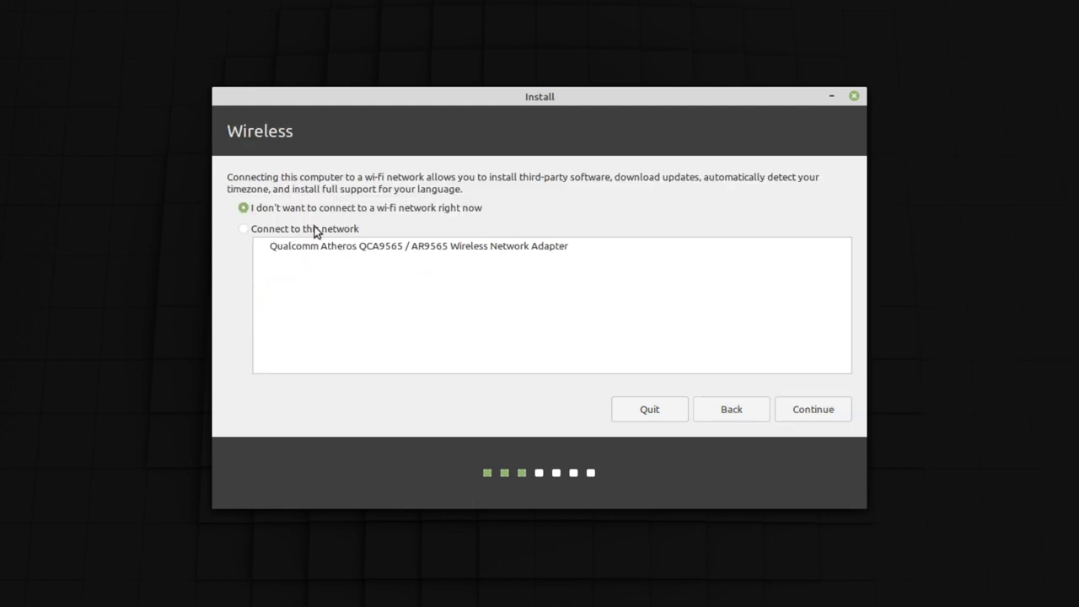
{"action": "left_click", "coordinate": [814, 416]}
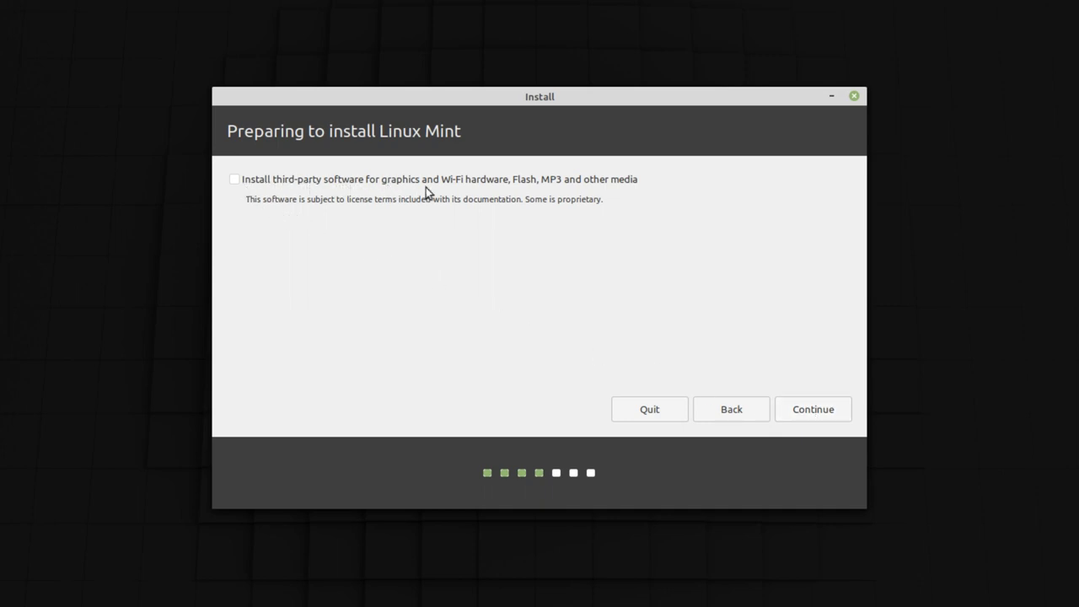
{"action": "left_click", "coordinate": [817, 413]}
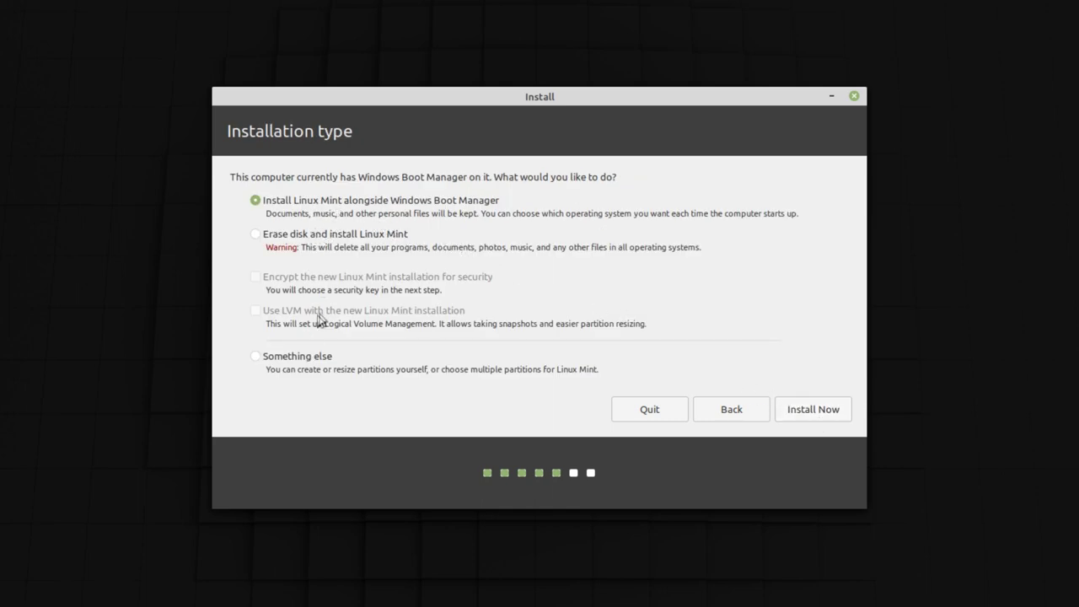
Choose the Something else installation type and create a 15360 MB primary Ext4 partition mounted at / in the 88575 MB free space
{"action": "left_click", "coordinate": [257, 361]}
{"action": "left_click", "coordinate": [819, 413]}
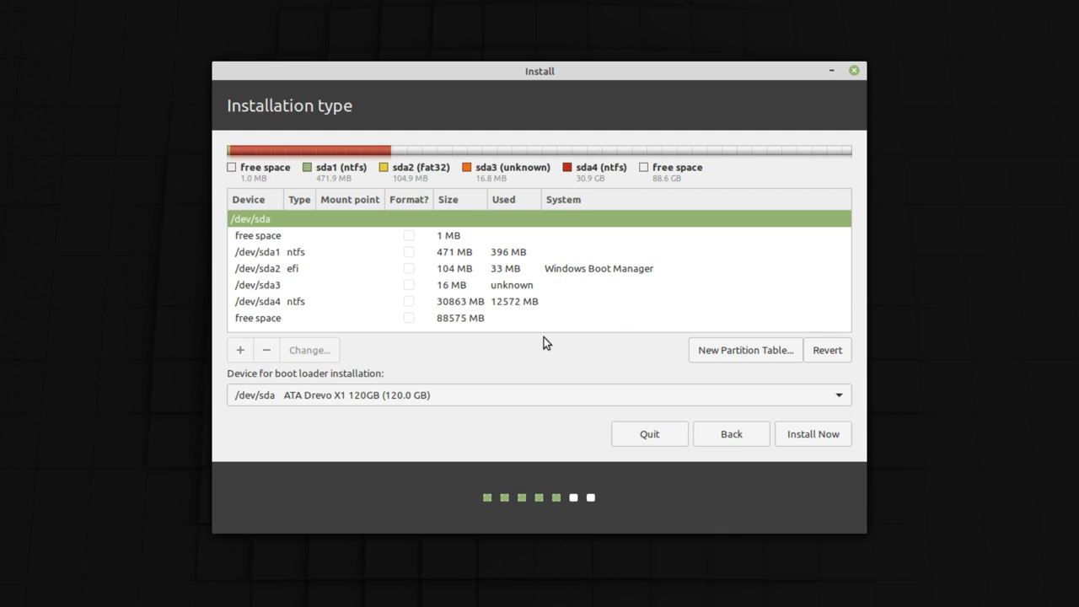
{"action": "left_click", "coordinate": [269, 319]}
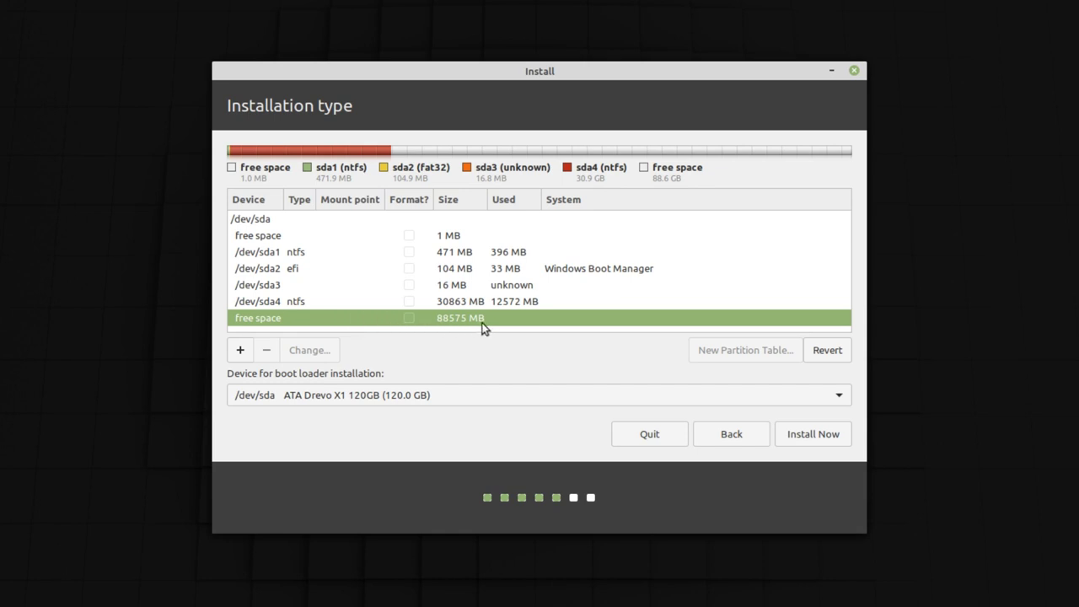
{"action": "left_click", "coordinate": [240, 353]}
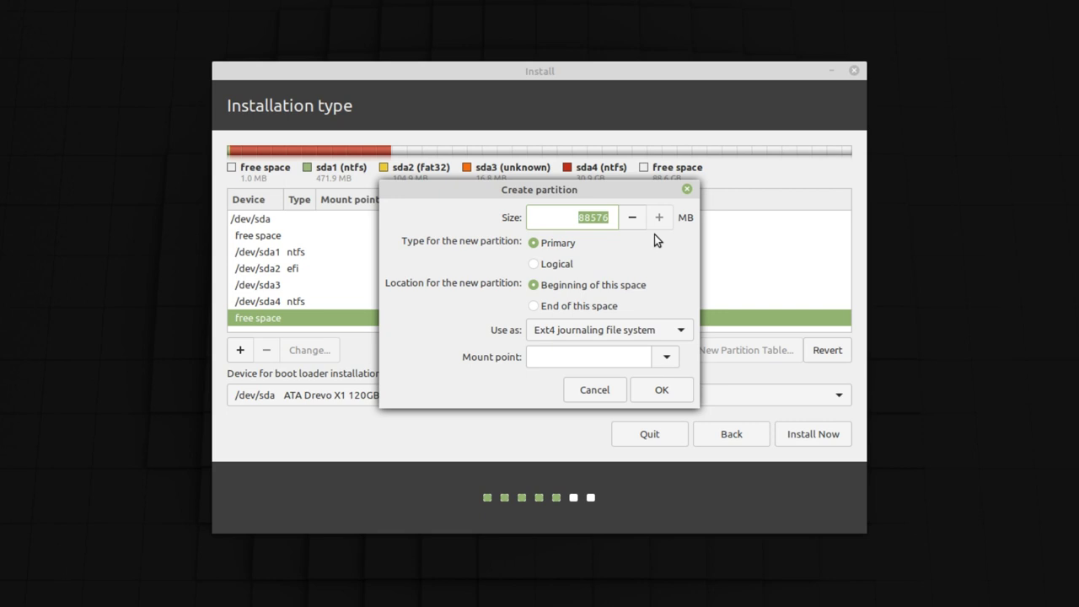
{"action": "type", "text": "15360"}
{"action": "left_click", "coordinate": [666, 358]}
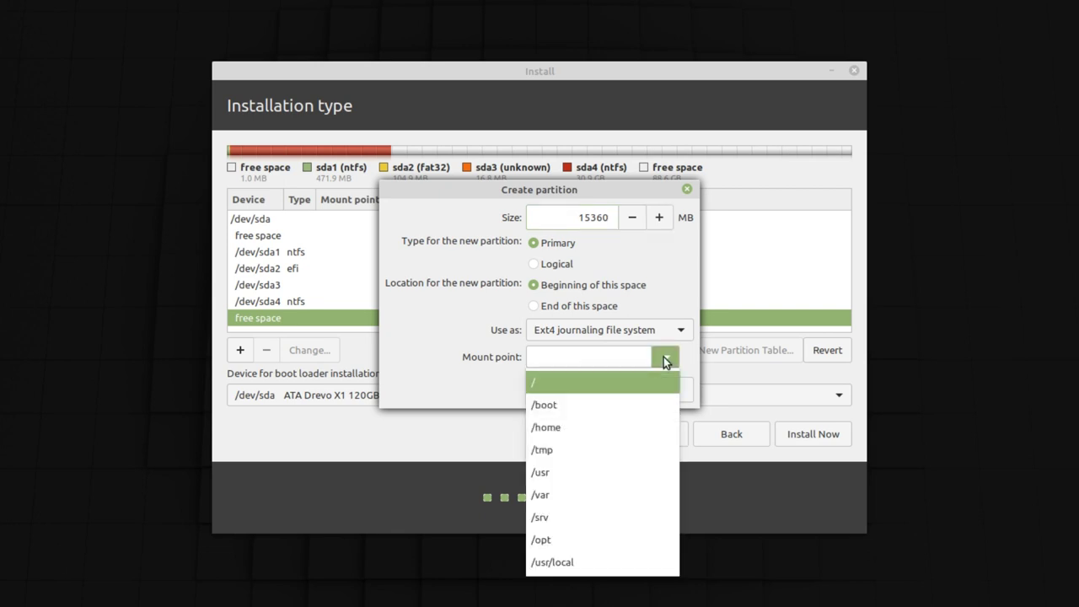
{"action": "left_click", "coordinate": [545, 386]}
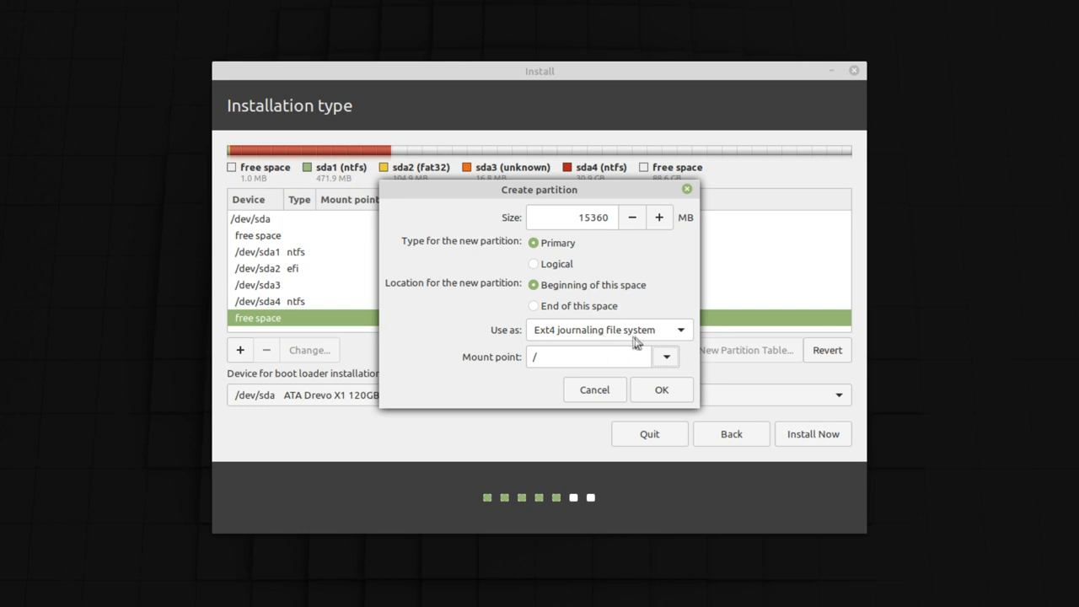
{"action": "left_click", "coordinate": [662, 389]}
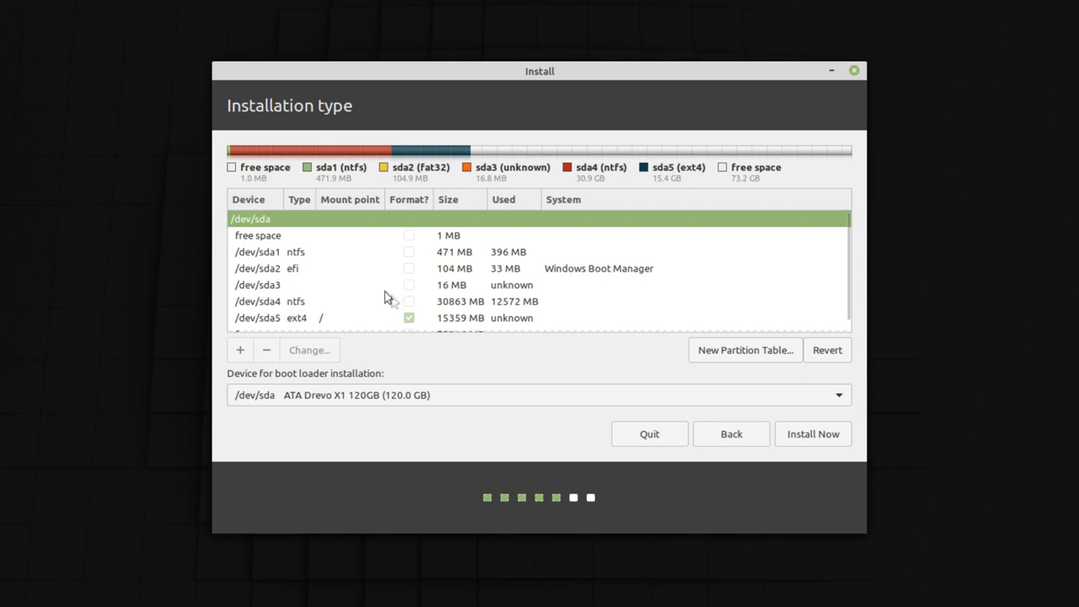
Start the installation on the new ext4 partition, write the changes to disk and accept New York as the location
{"action": "scroll", "coordinate": [368, 291], "scroll_direction": "down", "scroll_amount": 1}
{"action": "left_click", "coordinate": [323, 310]}
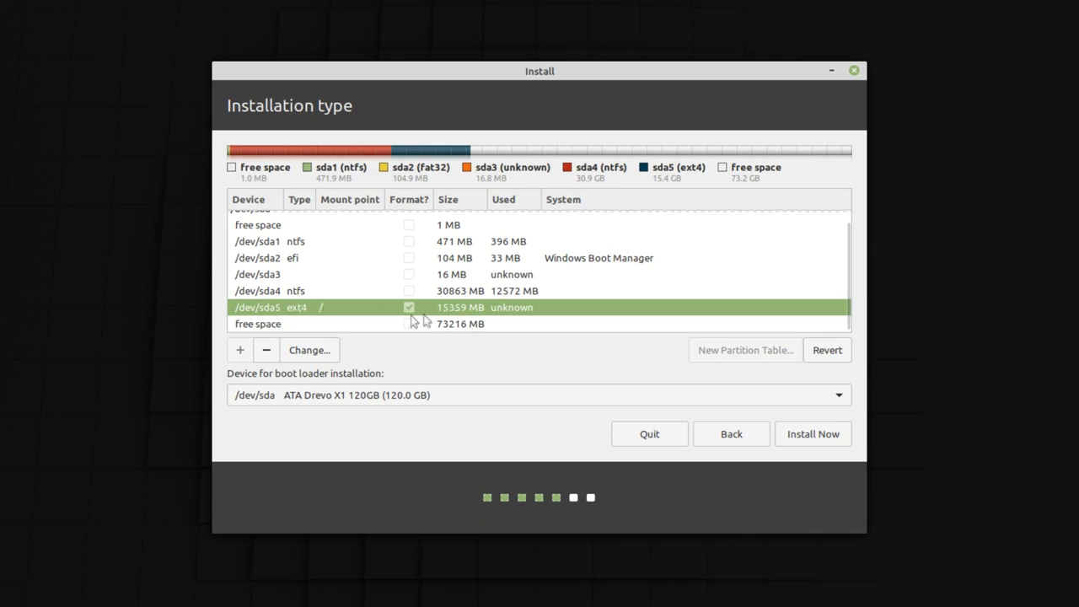
{"action": "left_click", "coordinate": [813, 437]}
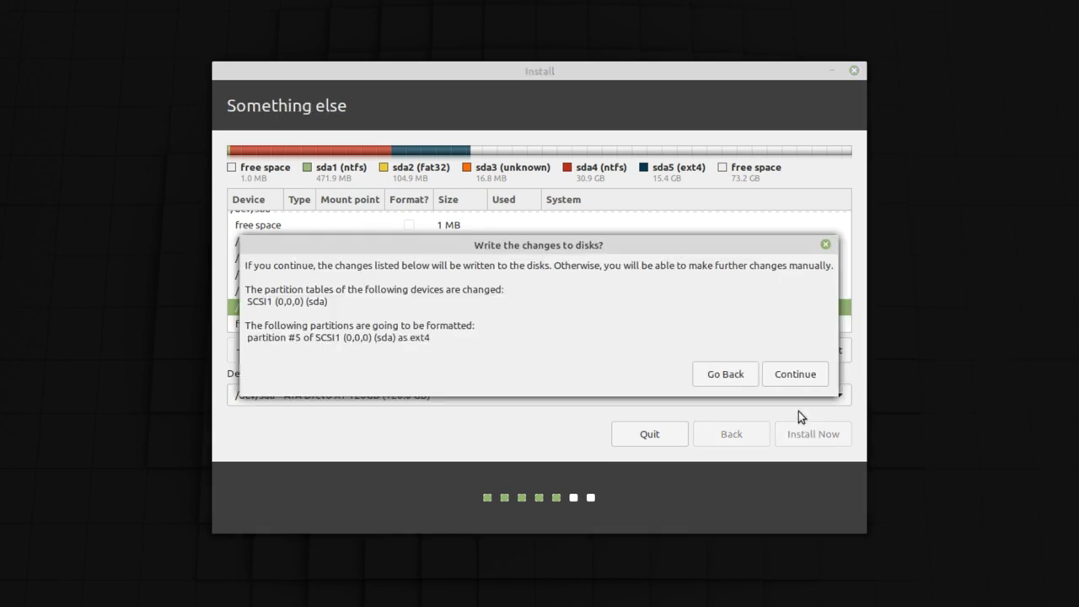
{"action": "left_click", "coordinate": [791, 374]}
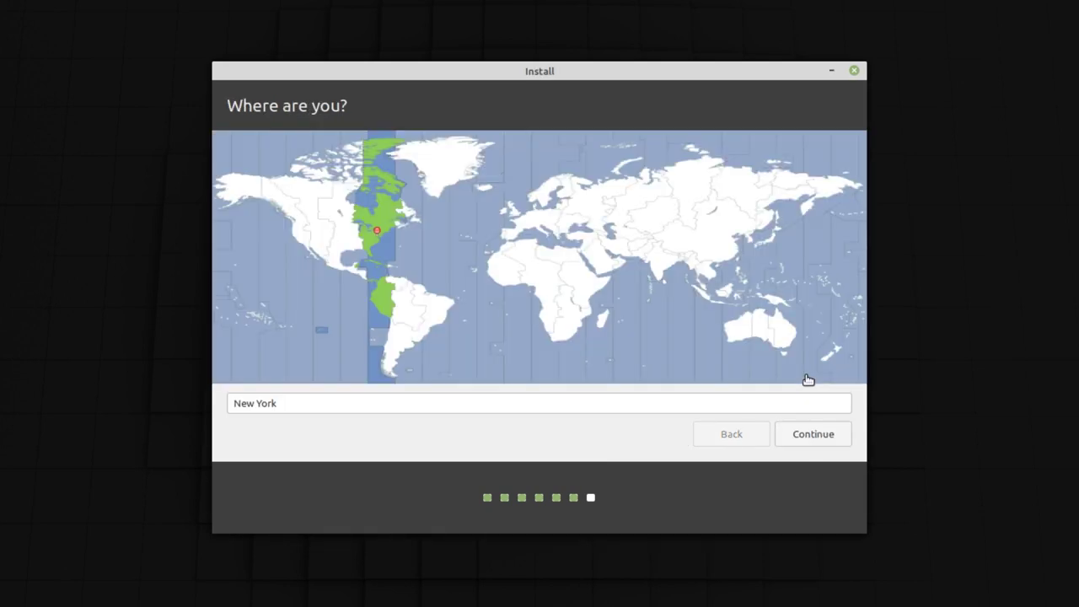
{"action": "left_click", "coordinate": [814, 438]}
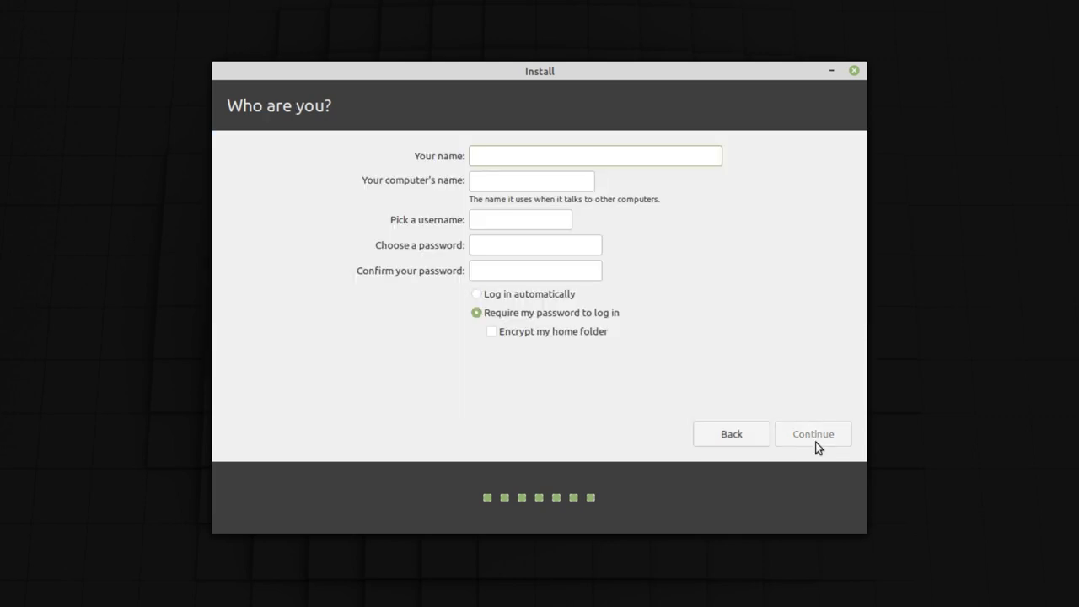
Enter the user's name, set and confirm the account password, enable automatic login and continue the installation
{"action": "type", "text": "Kedar"}
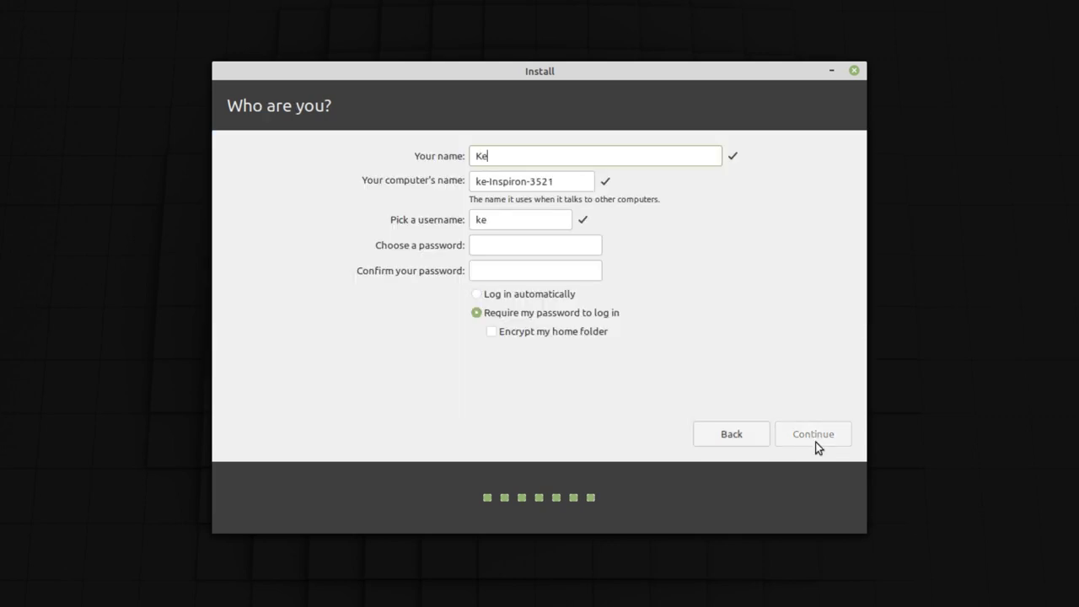
{"action": "key", "text": "Tab"}
{"action": "key", "text": "Tab"}
{"action": "type", "text": "k"}
{"action": "key", "text": "Tab"}
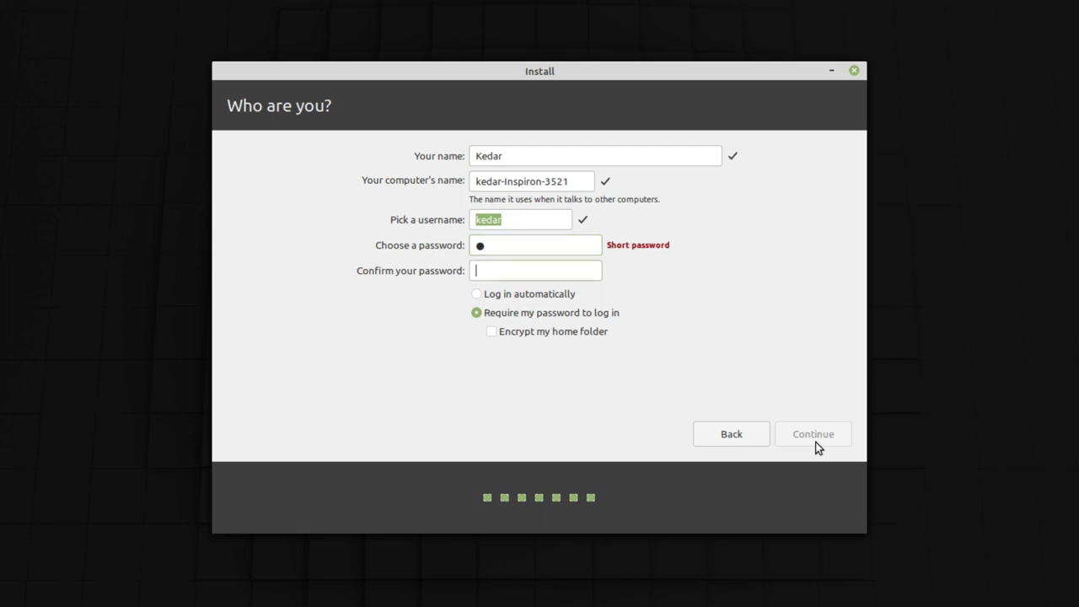
{"action": "type", "text": "k"}
{"action": "left_click", "coordinate": [477, 293]}
{"action": "left_click", "coordinate": [812, 434]}
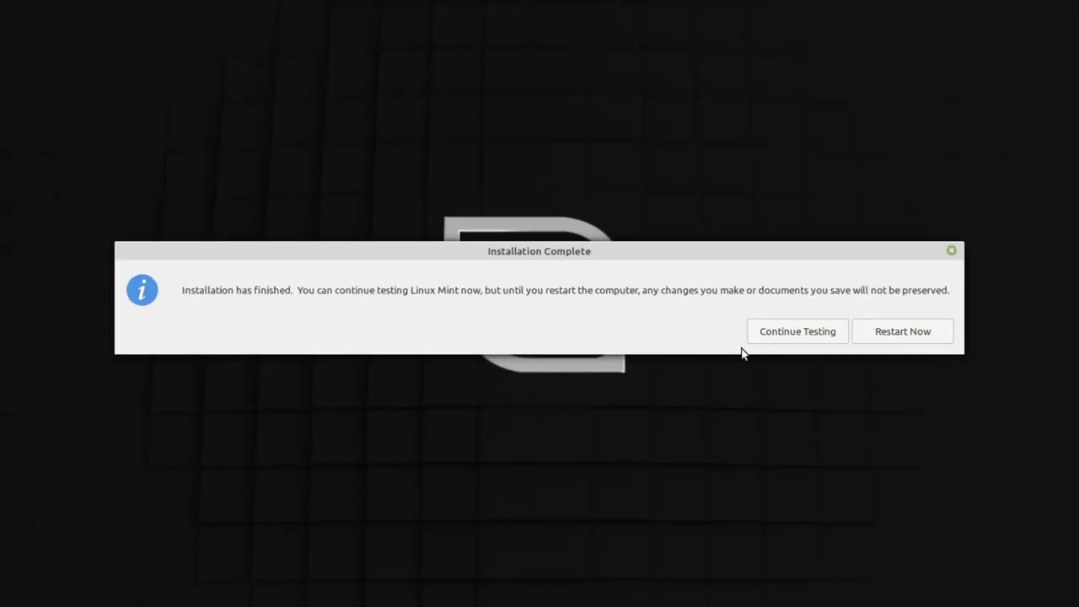
Shut down the live Linux Mint session
{"action": "left_click", "coordinate": [15, 595]}
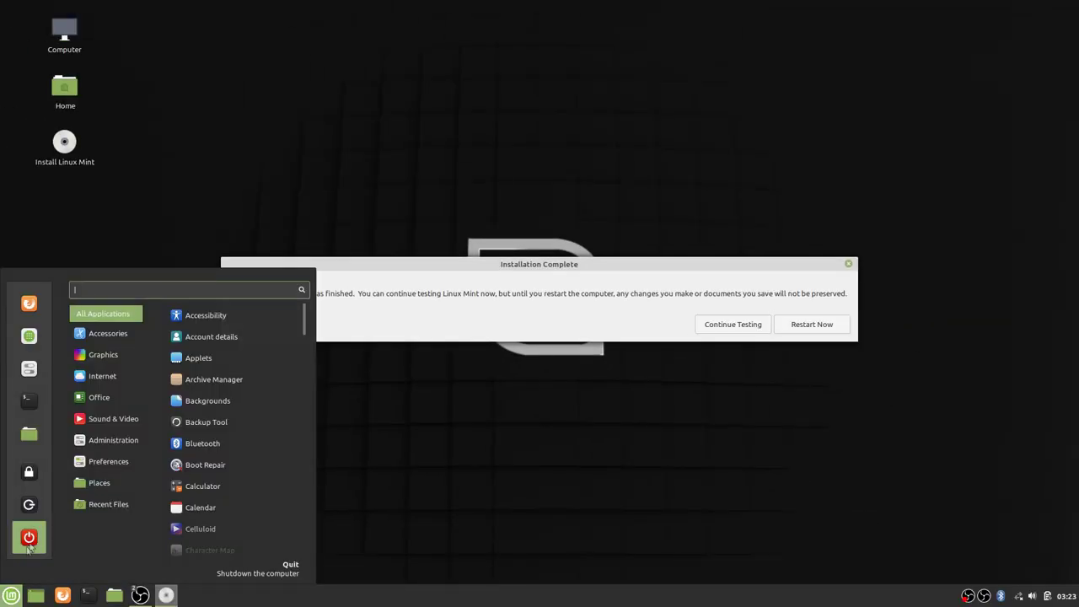
{"action": "left_click", "coordinate": [28, 534]}
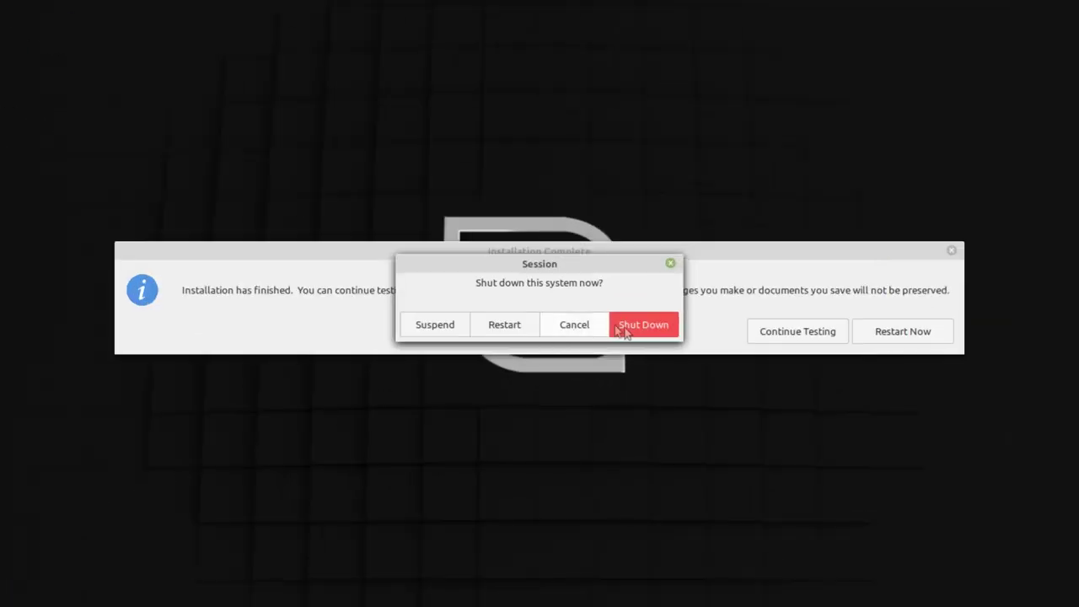
{"action": "left_click", "coordinate": [643, 331]}
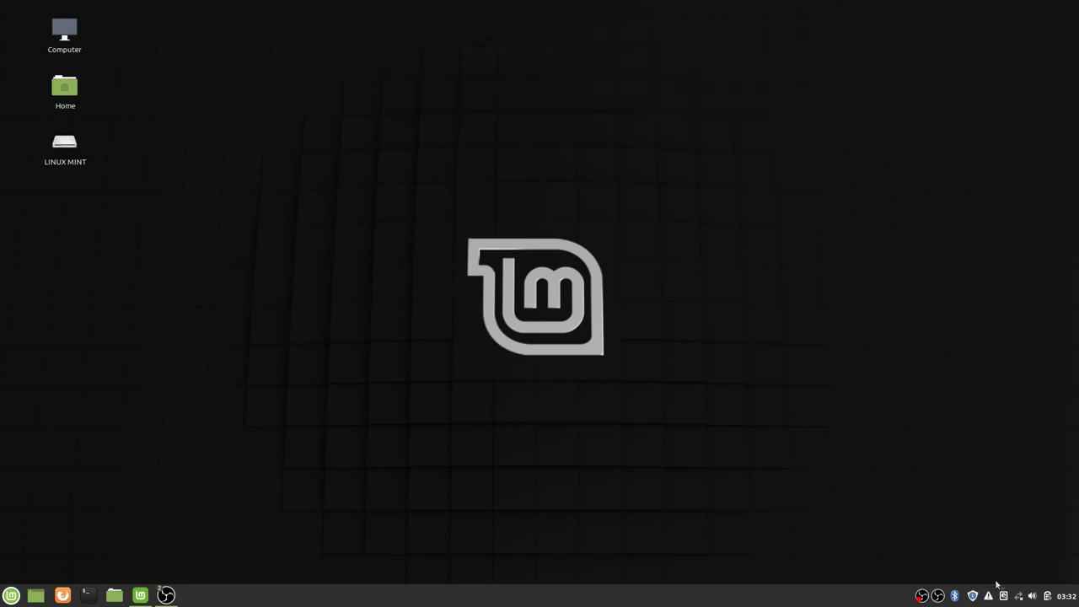
Connect the installed Linux Mint system to the first listed Wi-Fi network by entering the network password
{"action": "left_click", "coordinate": [1021, 601]}
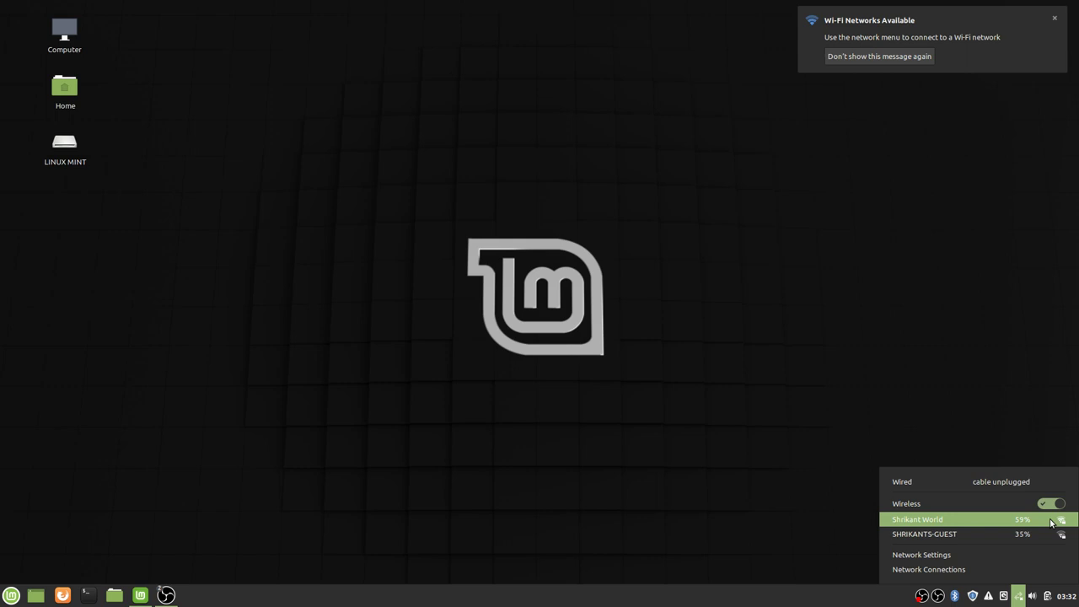
{"action": "left_click", "coordinate": [1050, 523]}
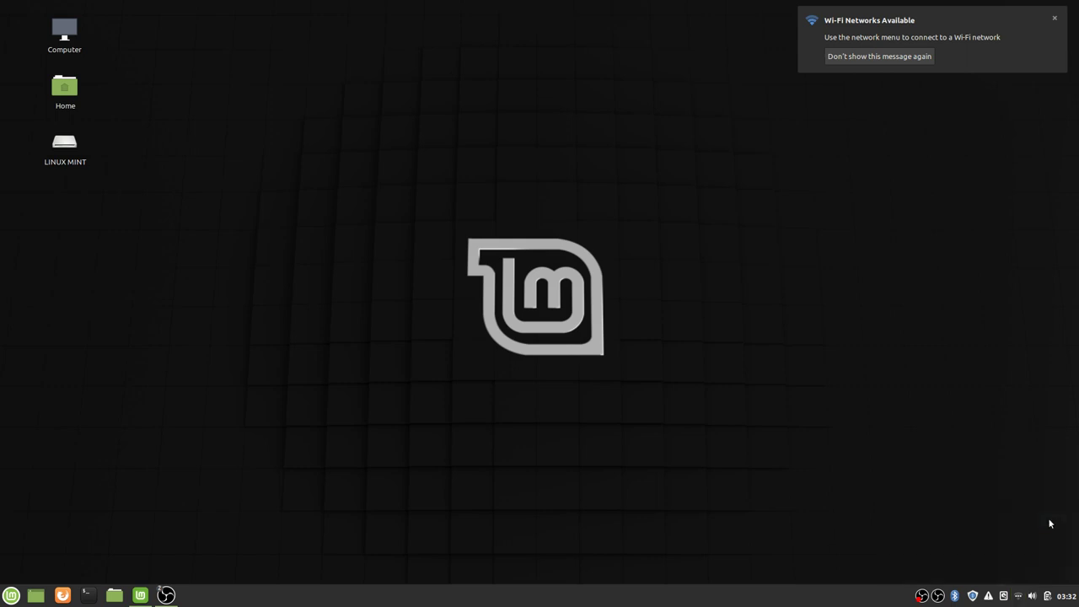
{"action": "type", "text": "********"}
{"action": "key", "text": "Return"}
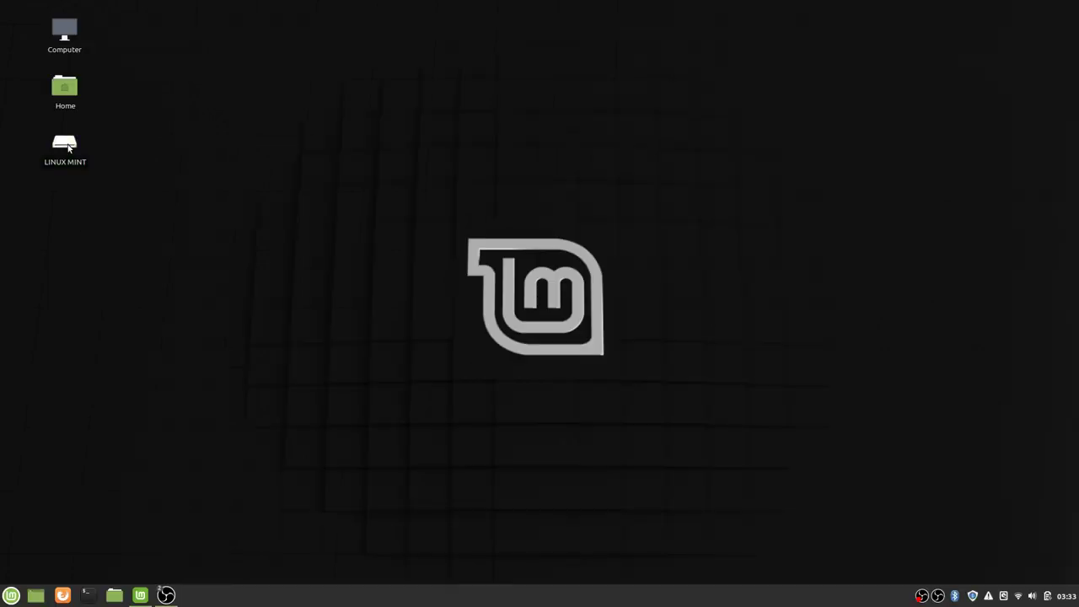
Open a terminal in the Chrome OS folder of the LINUX MINT drive
{"action": "double_click", "coordinate": [65, 145]}
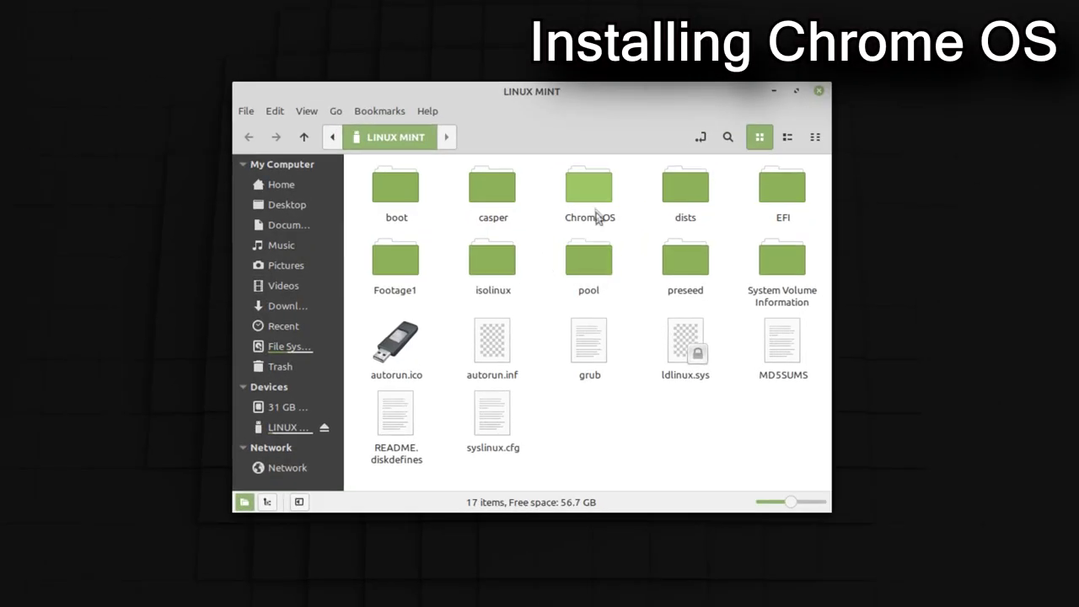
{"action": "double_click", "coordinate": [593, 191]}
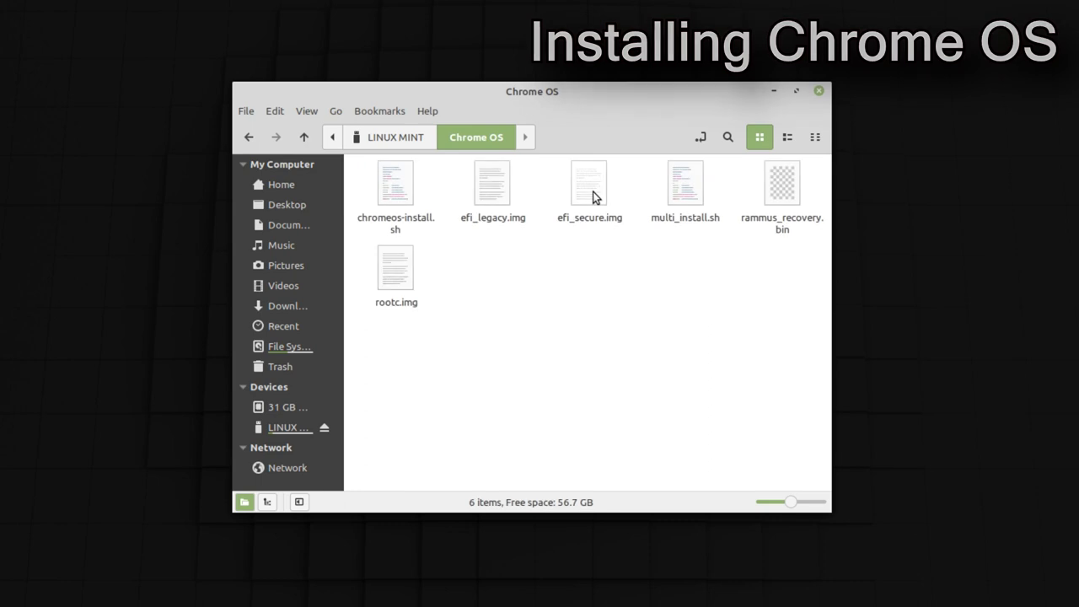
{"action": "right_click", "coordinate": [523, 273]}
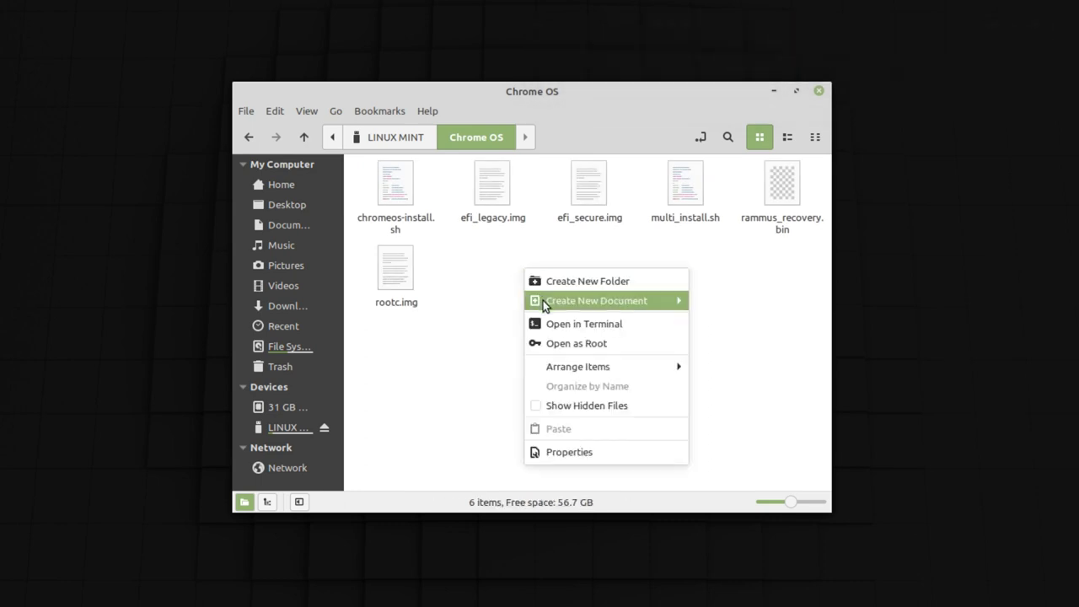
{"action": "left_click", "coordinate": [559, 329]}
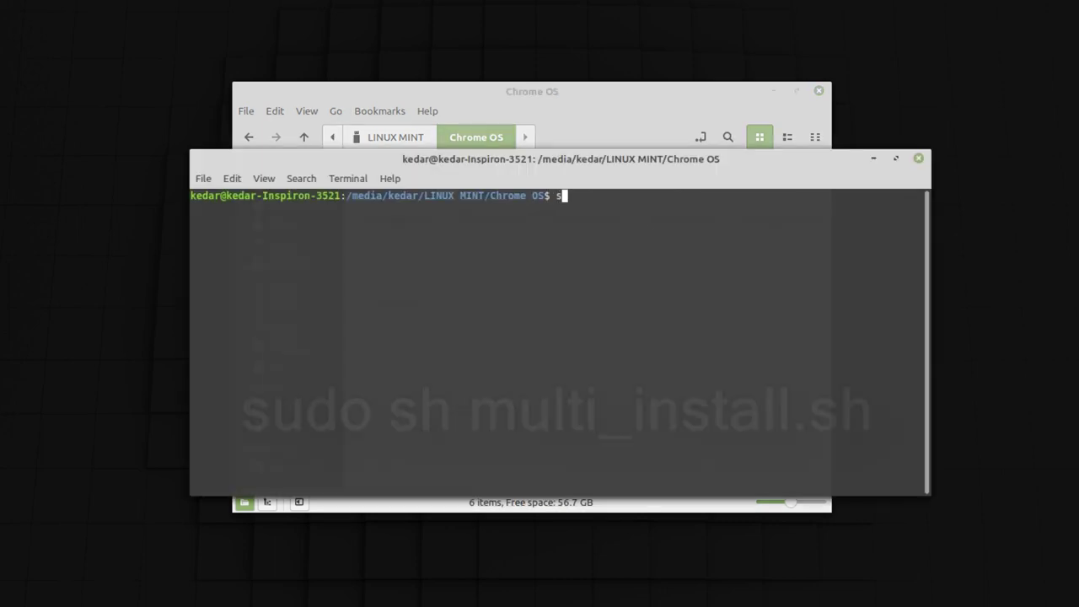
Run sudo sh multi_install.sh and authenticate with the account password
{"action": "type", "text": "sudo sh"}
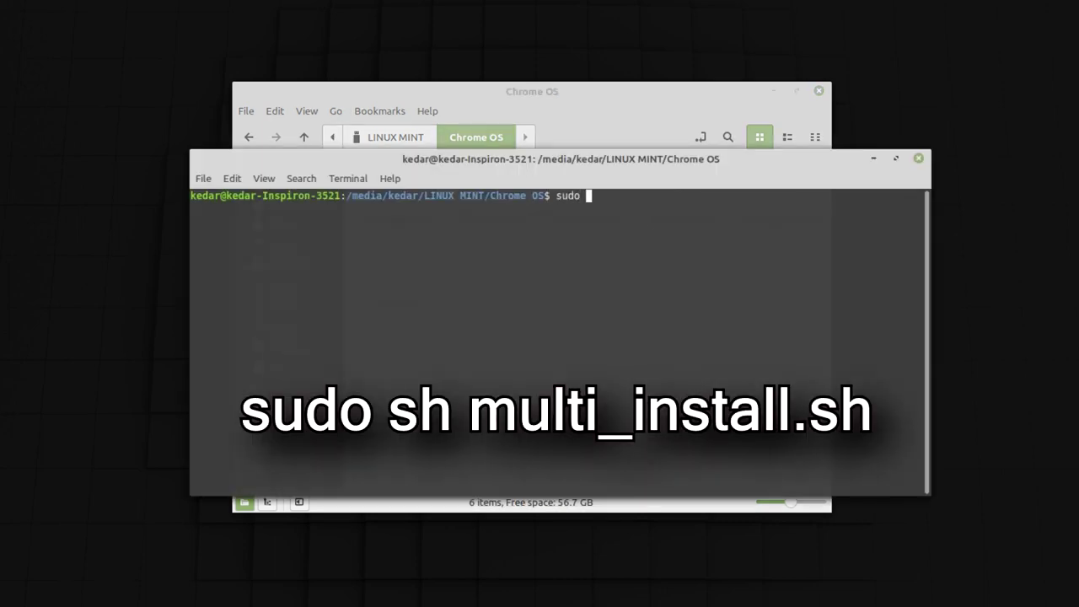
{"action": "type", "text": " mu"}
{"action": "key", "text": "Tab"}
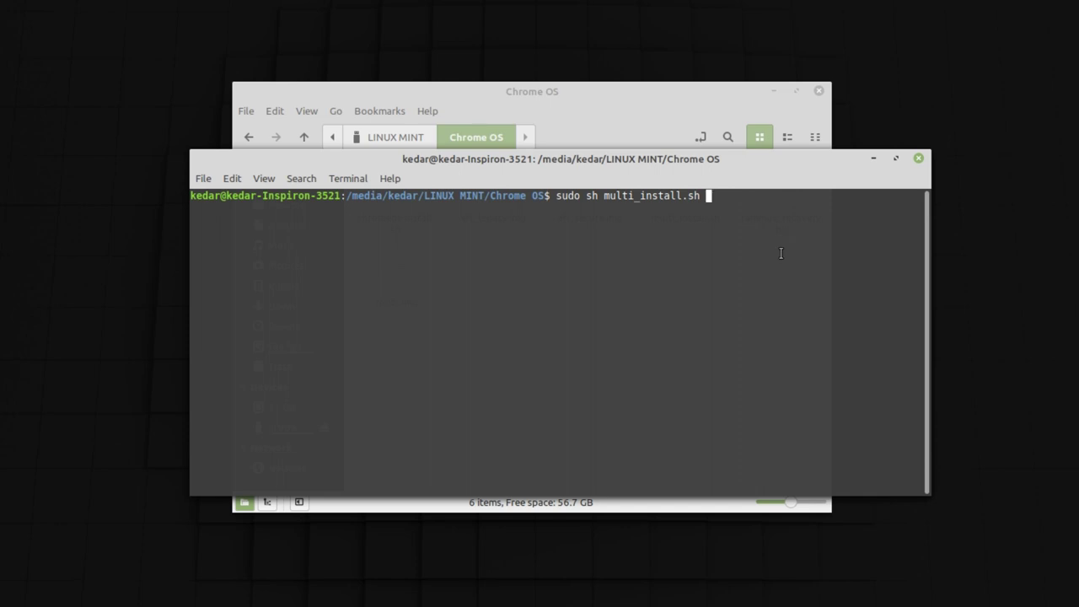
{"action": "key", "text": "Return"}
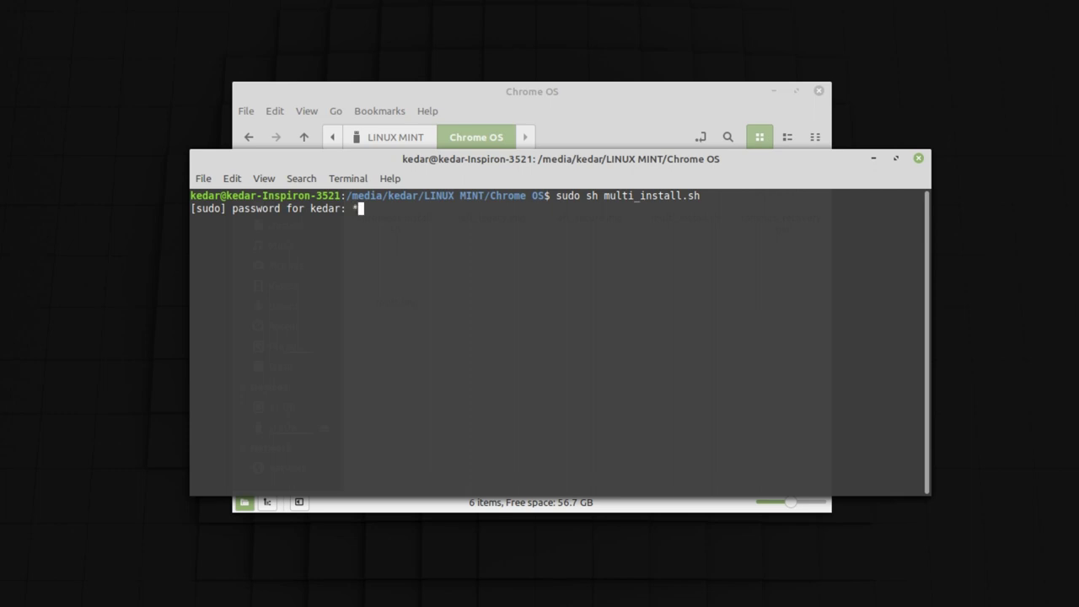
{"action": "key", "text": "Return"}
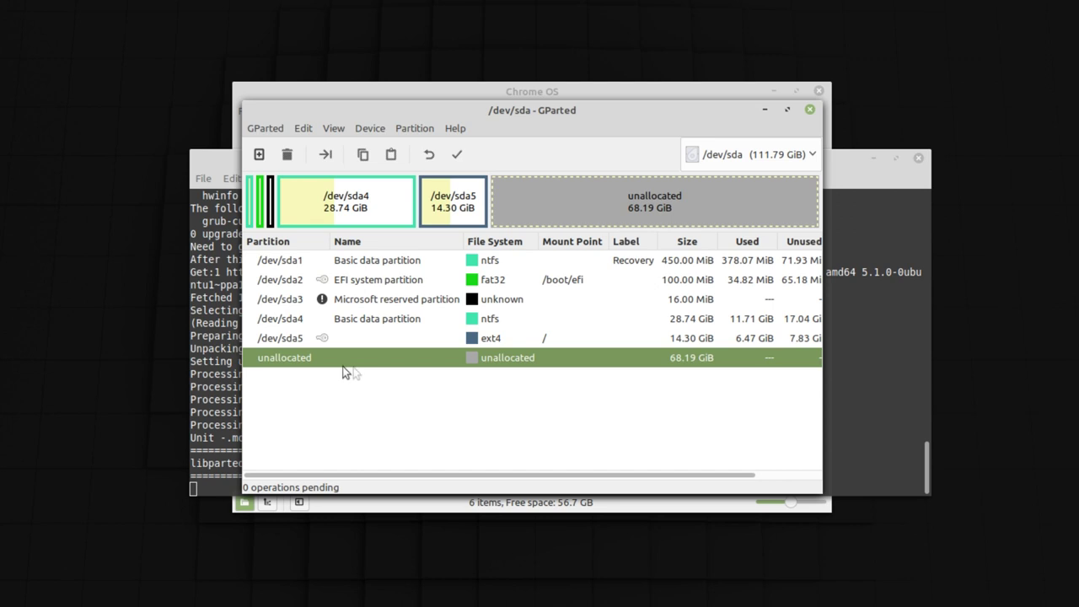
Start a new partition in the unallocated space of /dev/sda with a size of 22000 MiB
{"action": "right_click", "coordinate": [309, 361]}
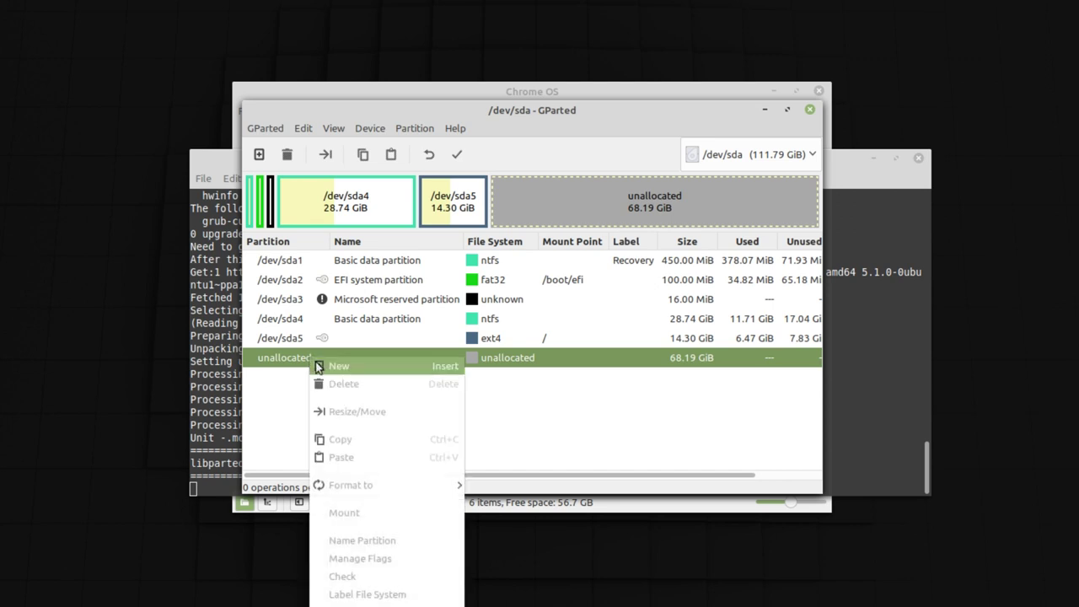
{"action": "left_click", "coordinate": [382, 368]}
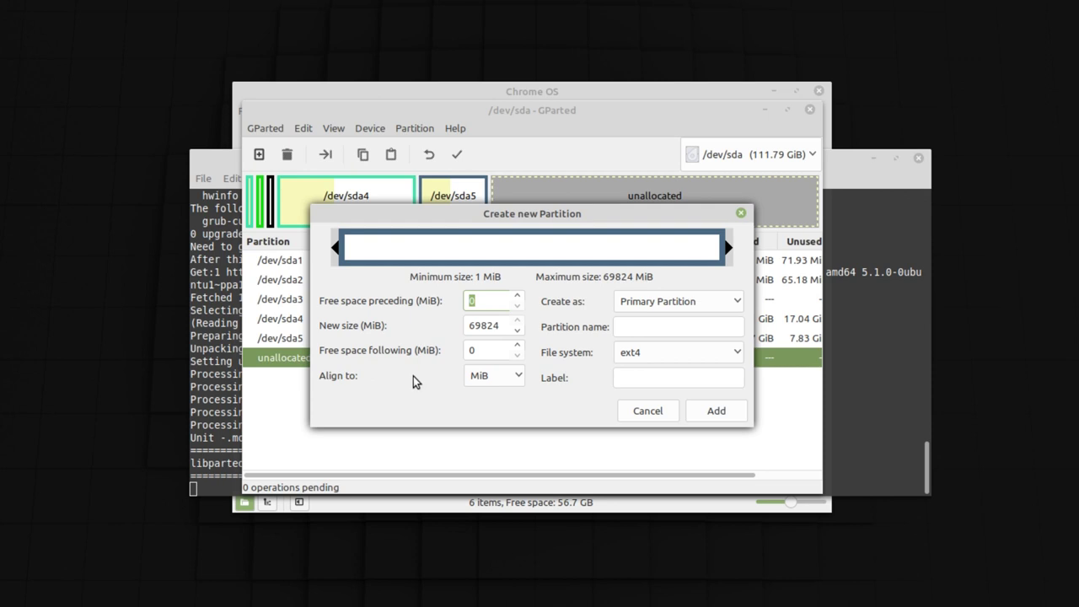
{"action": "left_click", "coordinate": [478, 332]}
{"action": "double_click", "coordinate": [486, 328]}
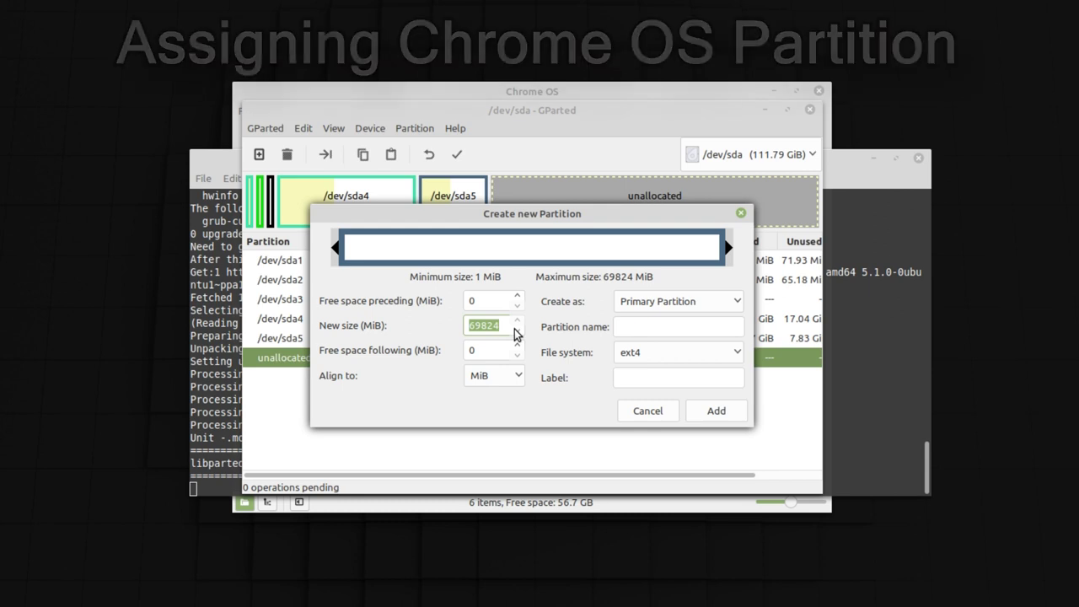
{"action": "type", "text": "22000"}
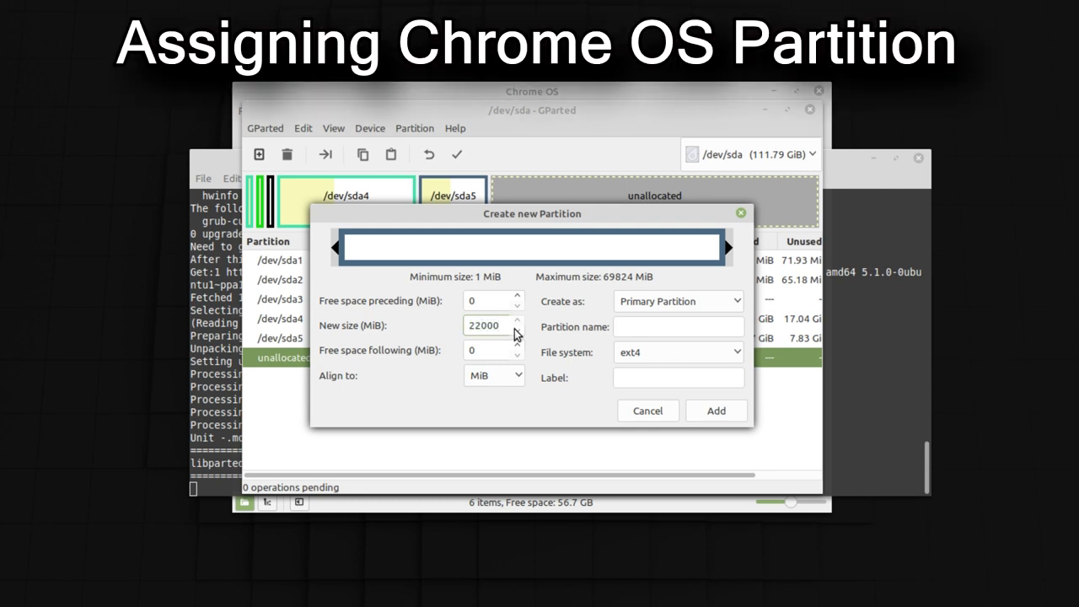
{"action": "key", "text": "BackSpace"}
{"action": "key", "text": "BackSpace"}
{"action": "key", "text": "BackSpace"}
{"action": "key", "text": "BackSpace"}
{"action": "key", "text": "BackSpace"}
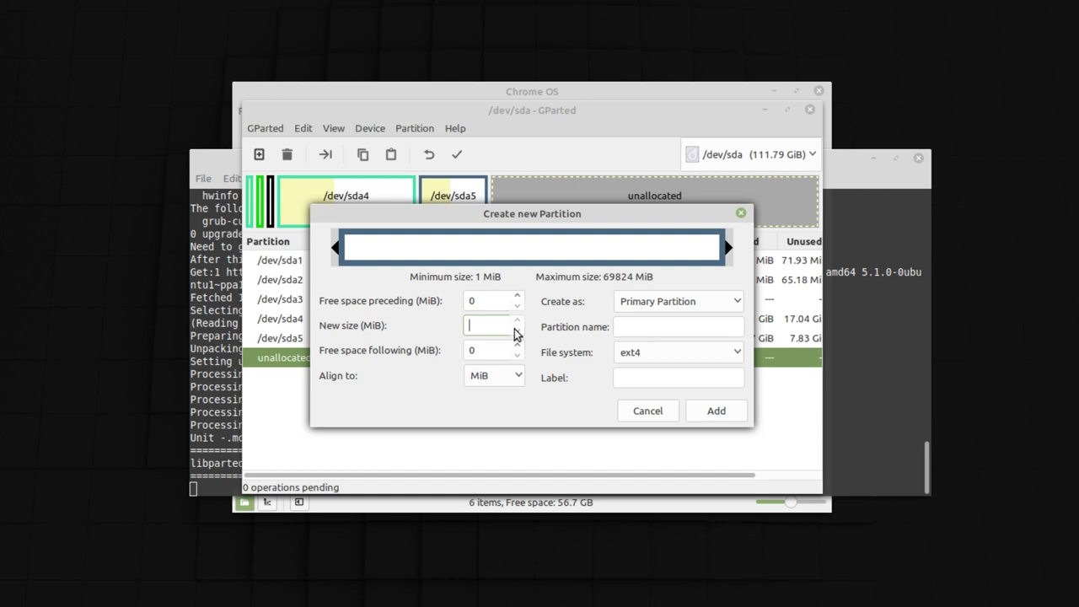
{"action": "type", "text": "22000"}
Name the new partition CHROME OS, set its file system to ntfs and add it to the pending operations
{"action": "left_click", "coordinate": [653, 326]}
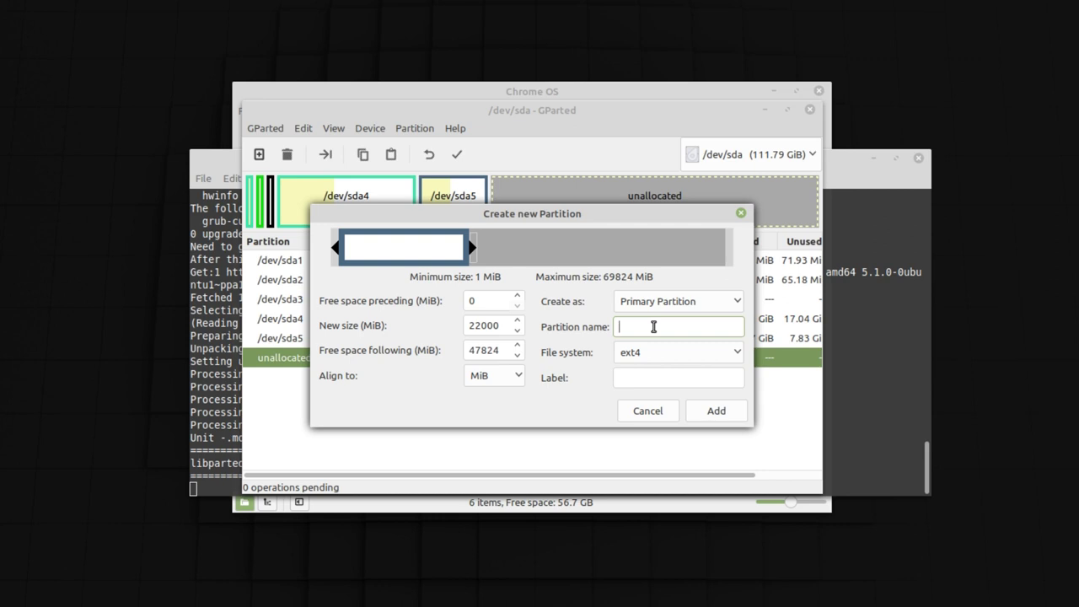
{"action": "type", "text": "CHROME OS"}
{"action": "left_click", "coordinate": [662, 354]}
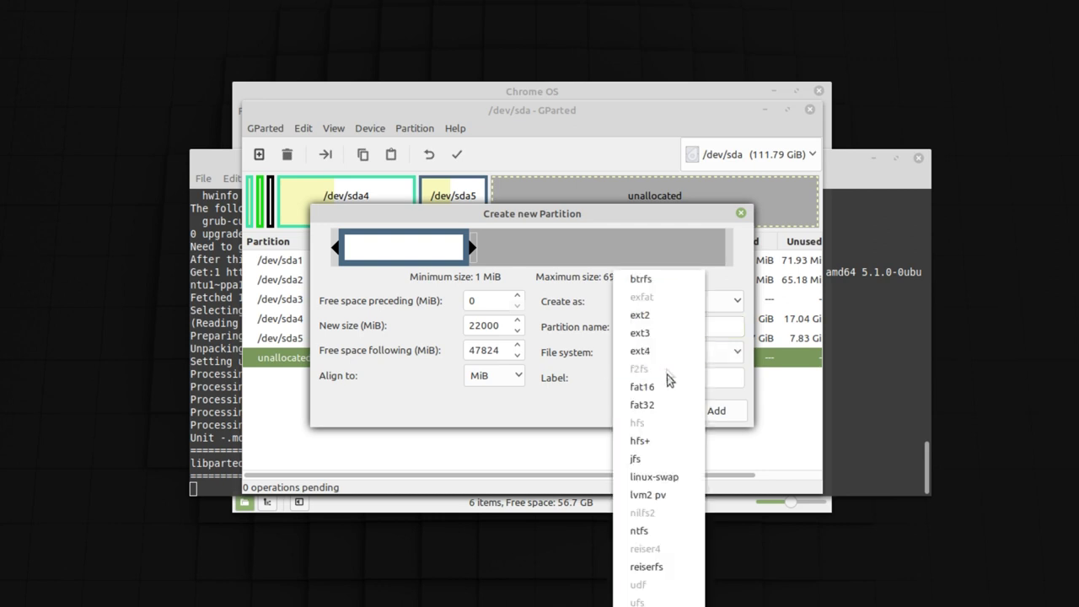
{"action": "left_click", "coordinate": [654, 530]}
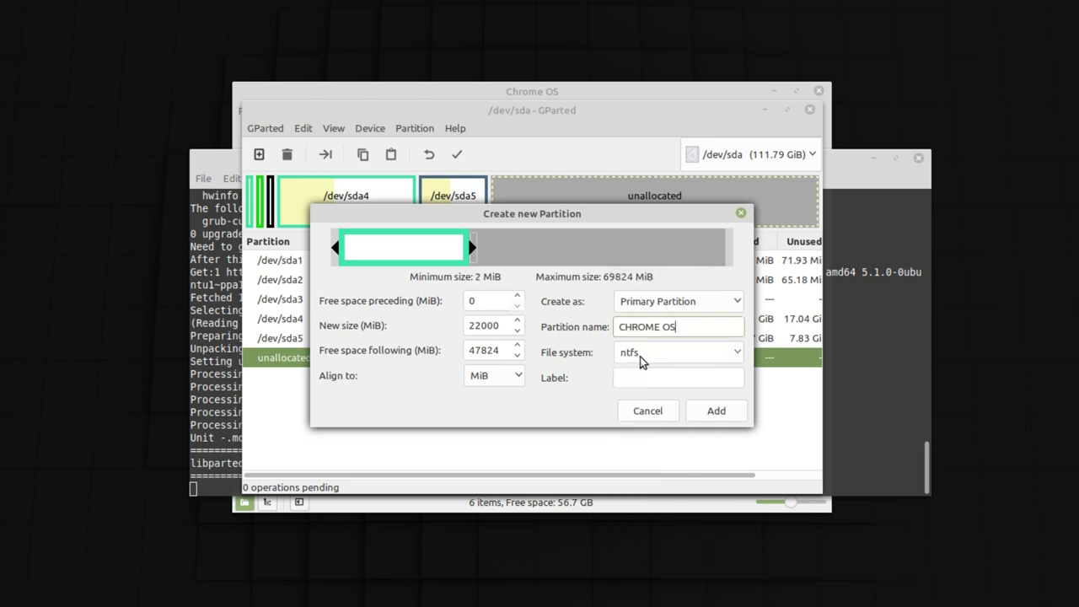
{"action": "left_click", "coordinate": [715, 412]}
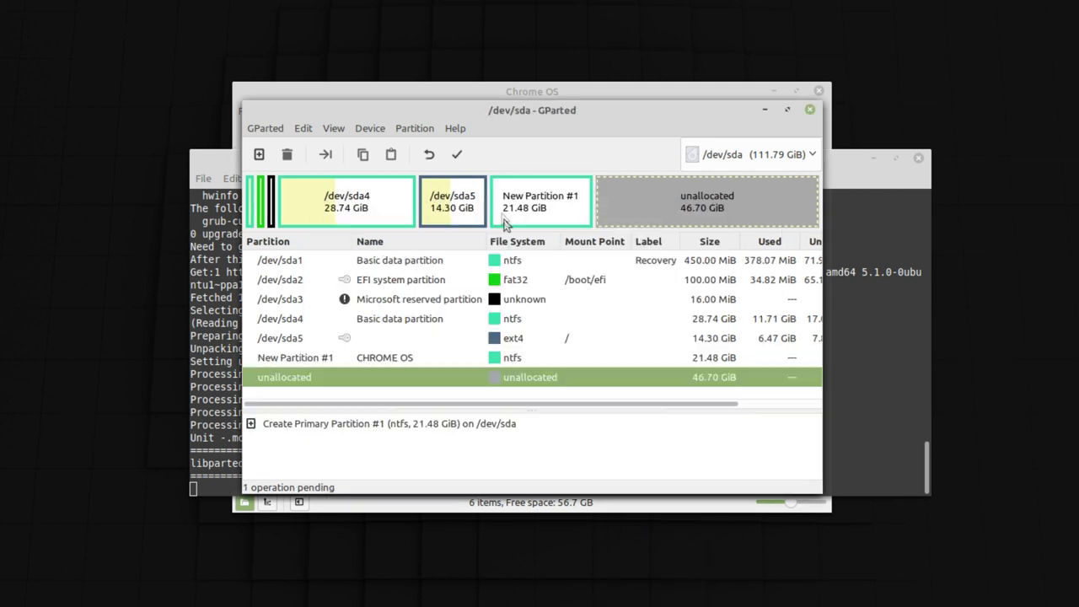
Apply the pending partition creation to /dev/sda
{"action": "left_click", "coordinate": [460, 160]}
{"action": "left_click", "coordinate": [699, 363]}
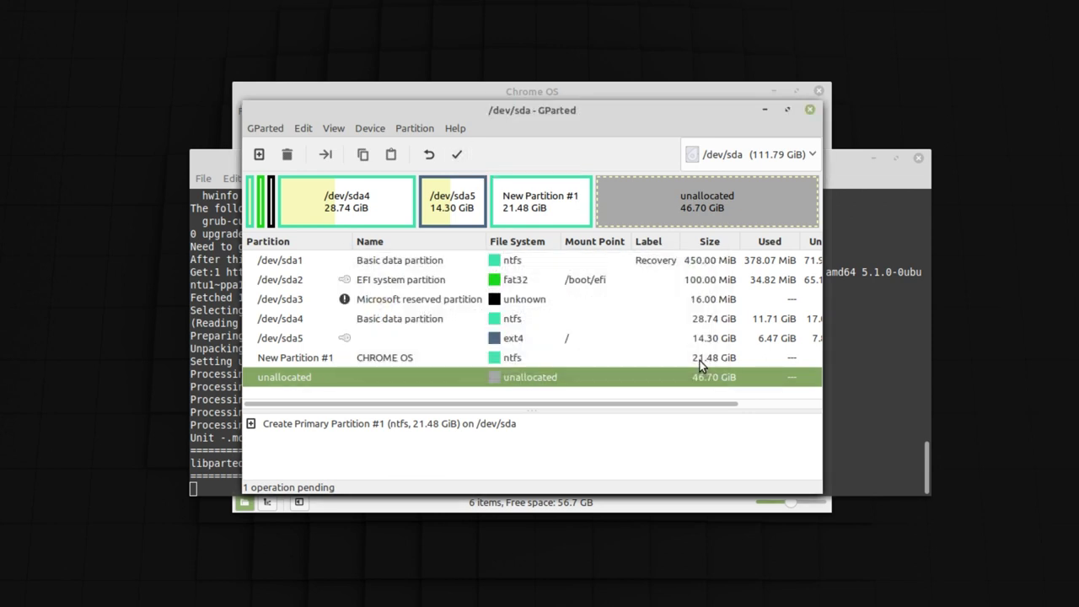
{"action": "left_click", "coordinate": [721, 376]}
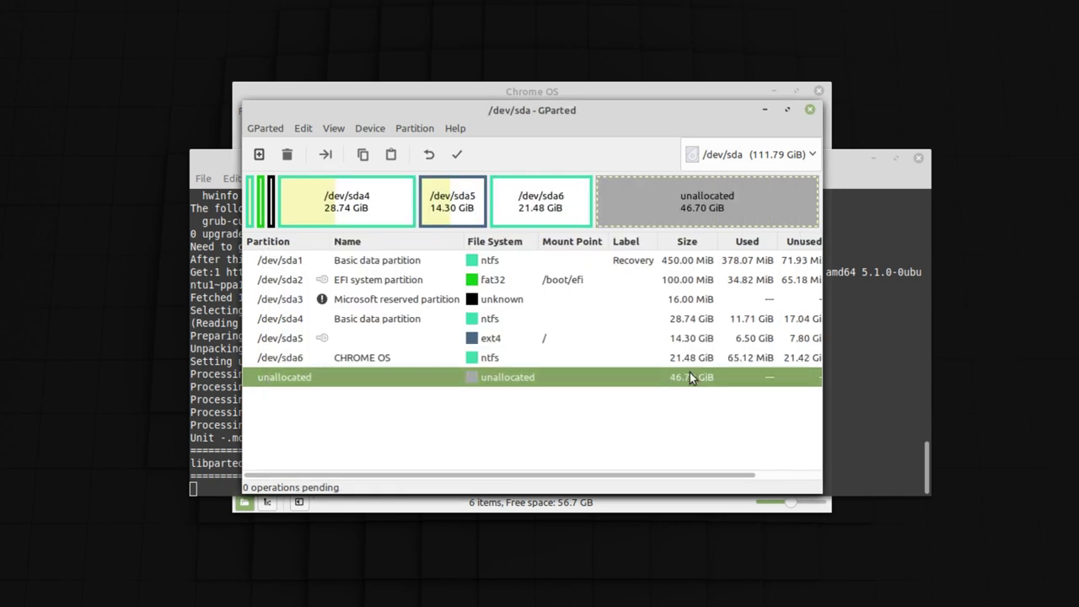
Check the device name of the CHROME OS partition in the partition list and close GParted
{"action": "left_click", "coordinate": [371, 360]}
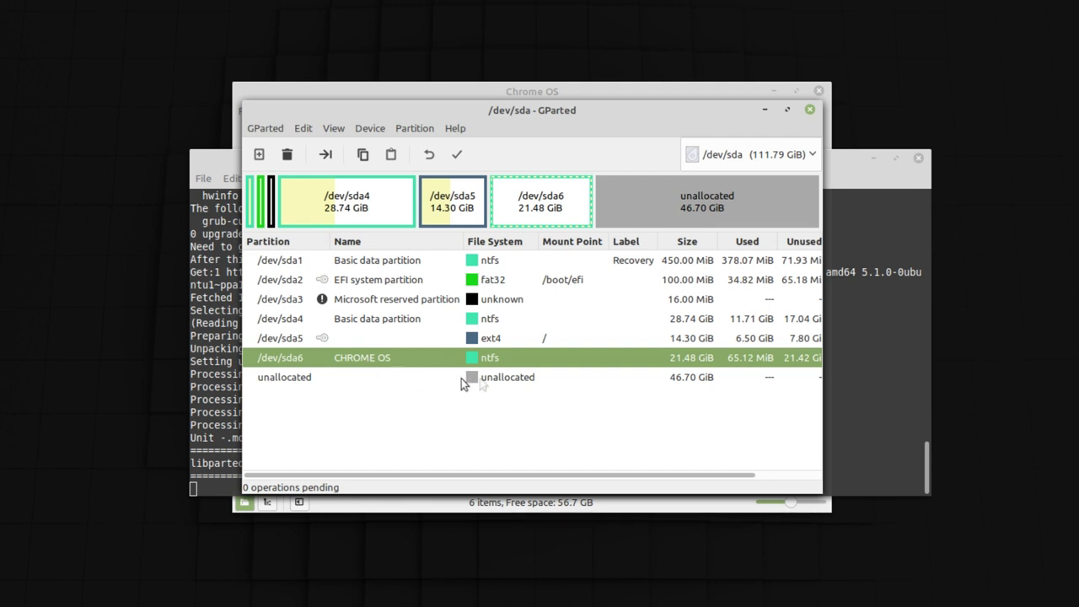
{"action": "left_click", "coordinate": [504, 381]}
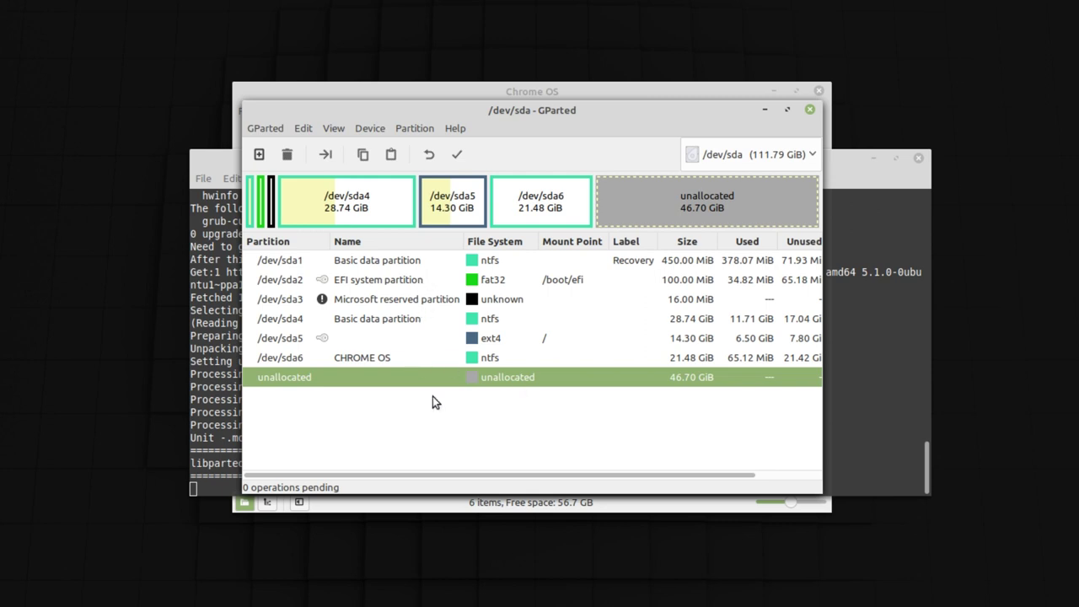
{"action": "left_click", "coordinate": [380, 322]}
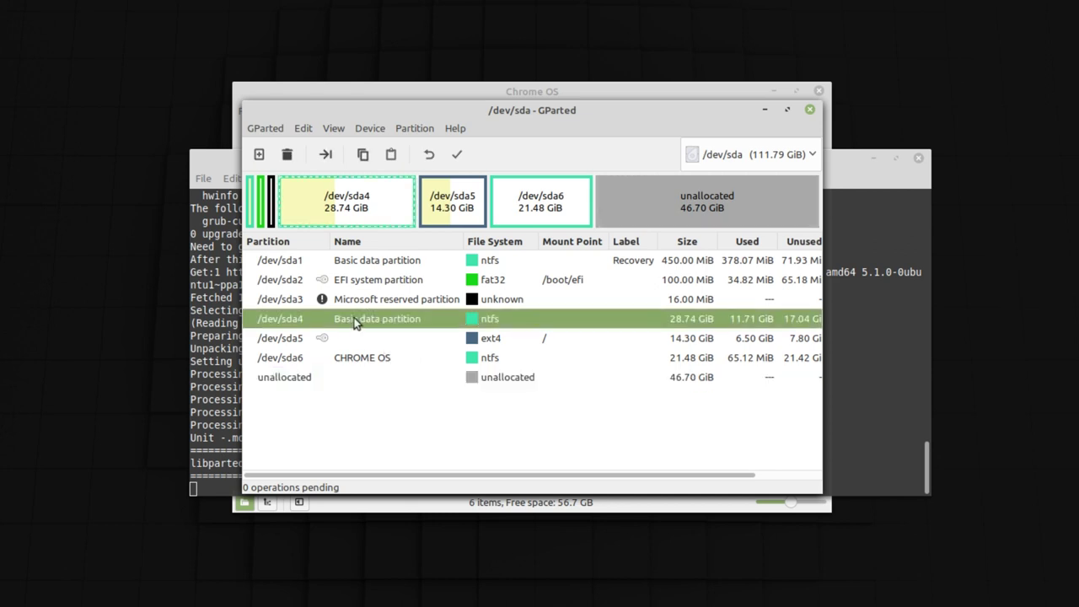
{"action": "left_click", "coordinate": [367, 338]}
{"action": "left_click", "coordinate": [377, 363]}
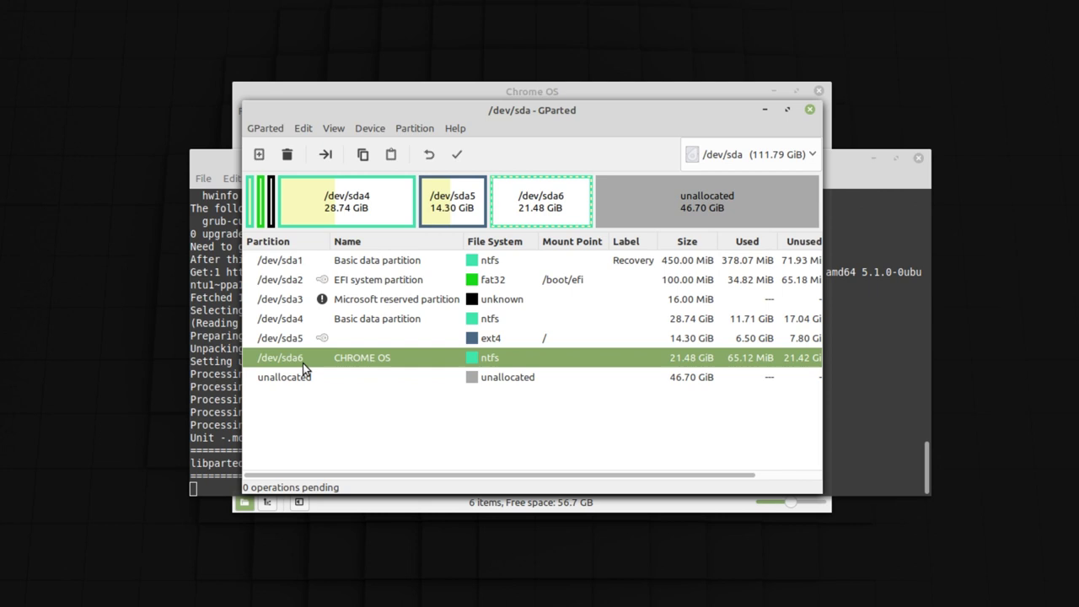
{"action": "left_click", "coordinate": [809, 110]}
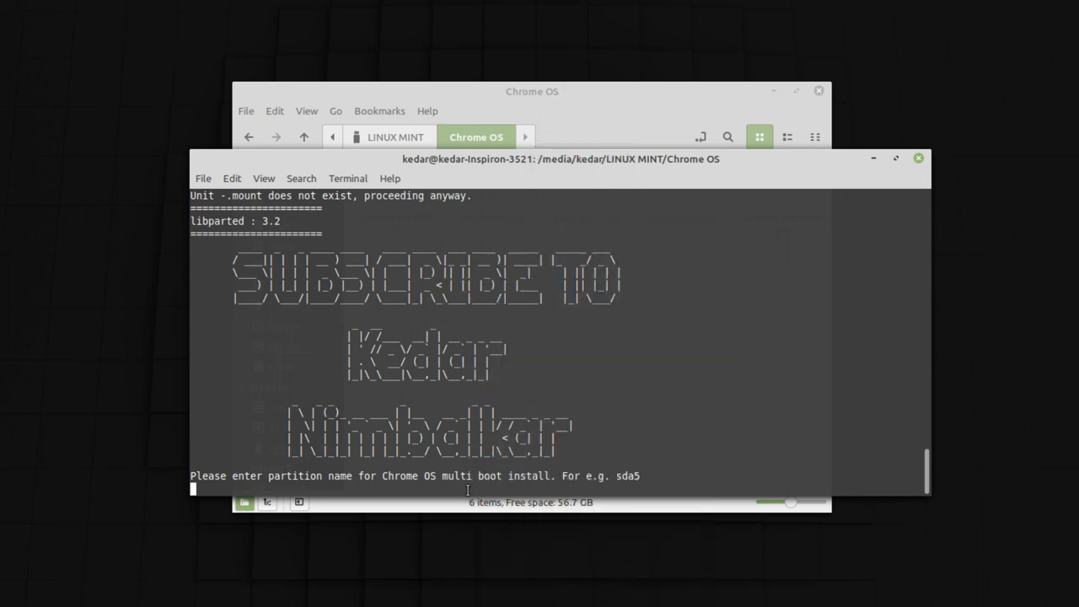
Enter sda6 as the Chrome OS multi boot partition and confirm formatting and installation with y
{"action": "type", "text": "sda6"}
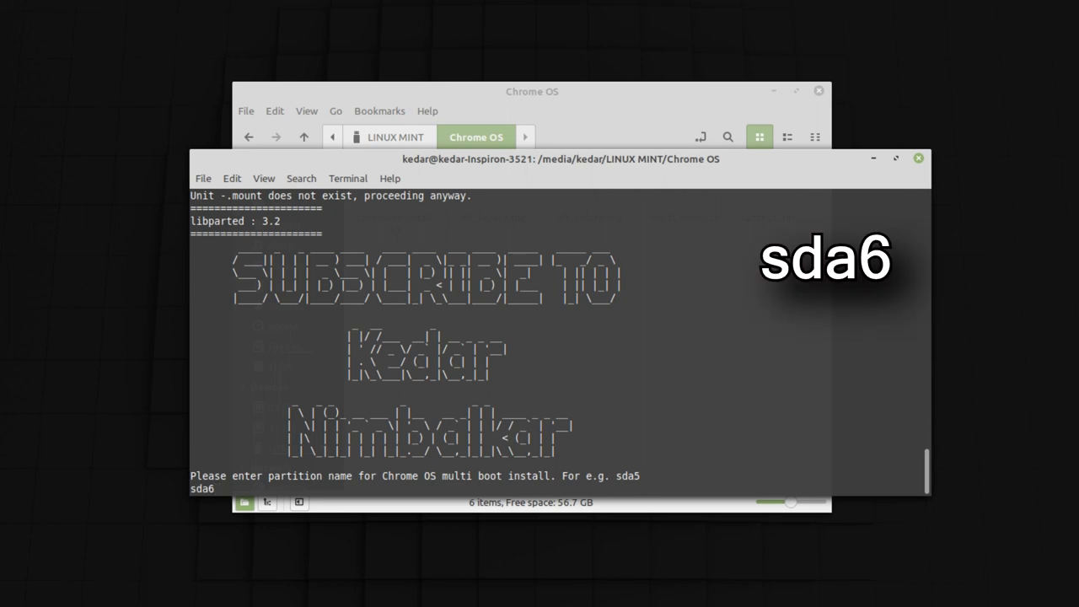
{"action": "key", "text": "Return"}
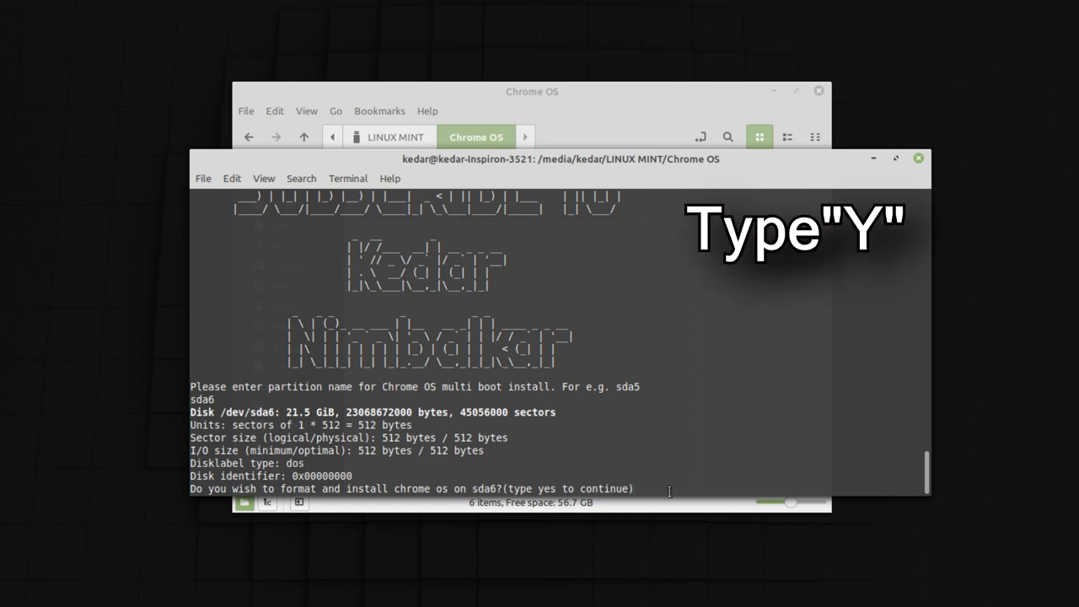
{"action": "type", "text": "y"}
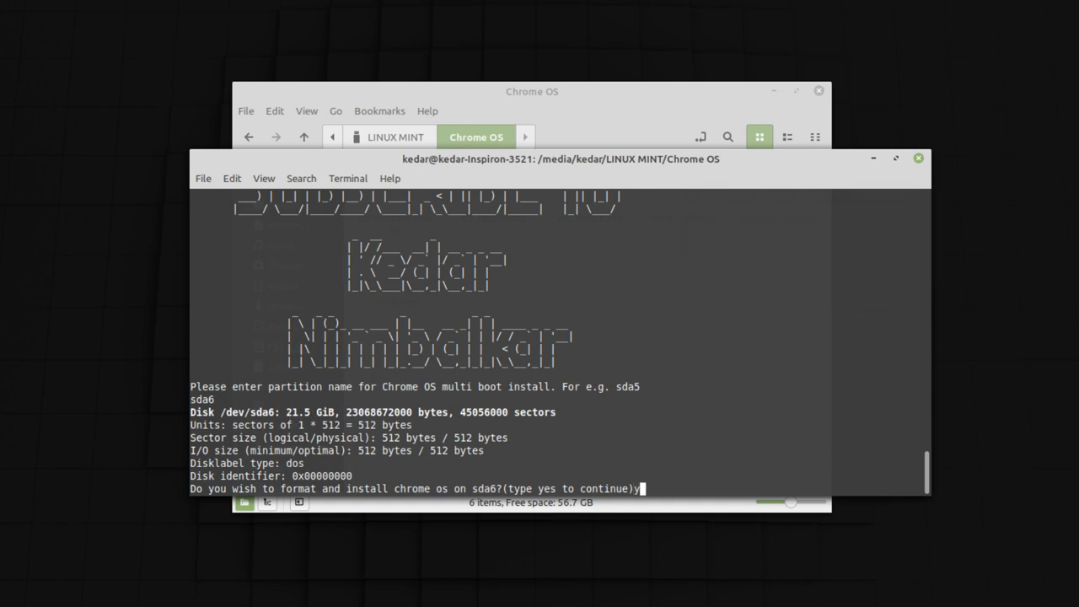
{"action": "key", "text": "Return"}
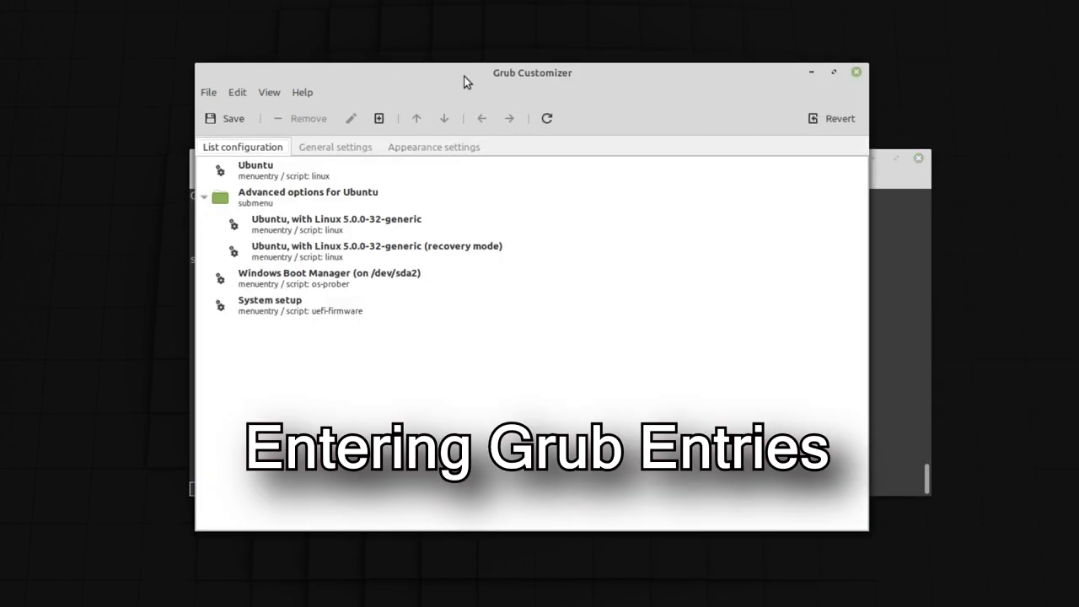
Copy the lines between the braces of the ChromeOS menuentry, from img_part to initrd, out of the terminal output
{"action": "left_click_drag", "start_coordinate": [463, 78], "coordinate": [824, 78]}
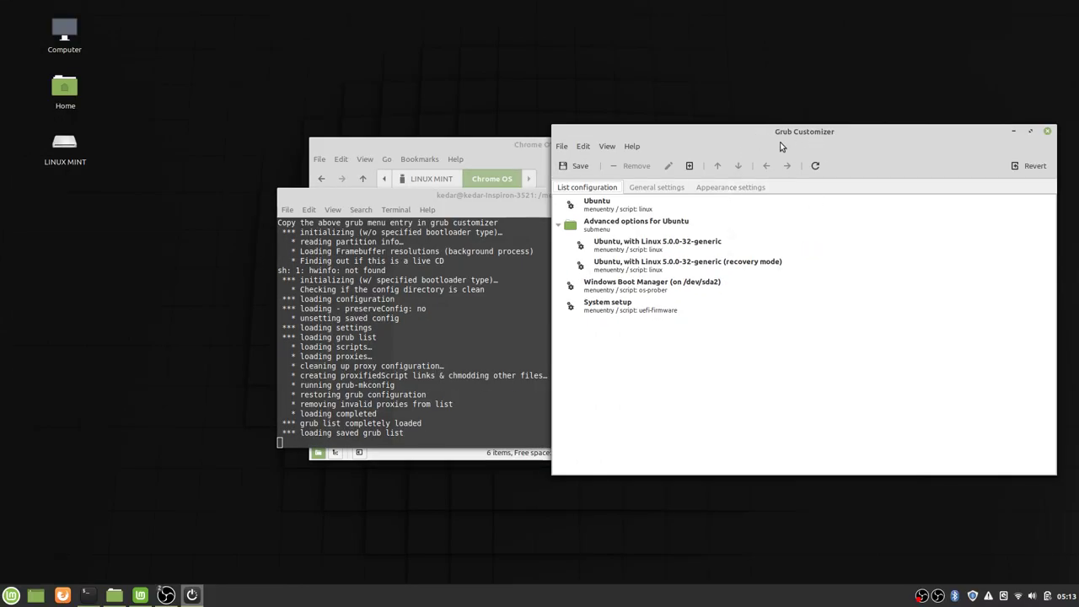
{"action": "key", "text": "alt+Tab"}
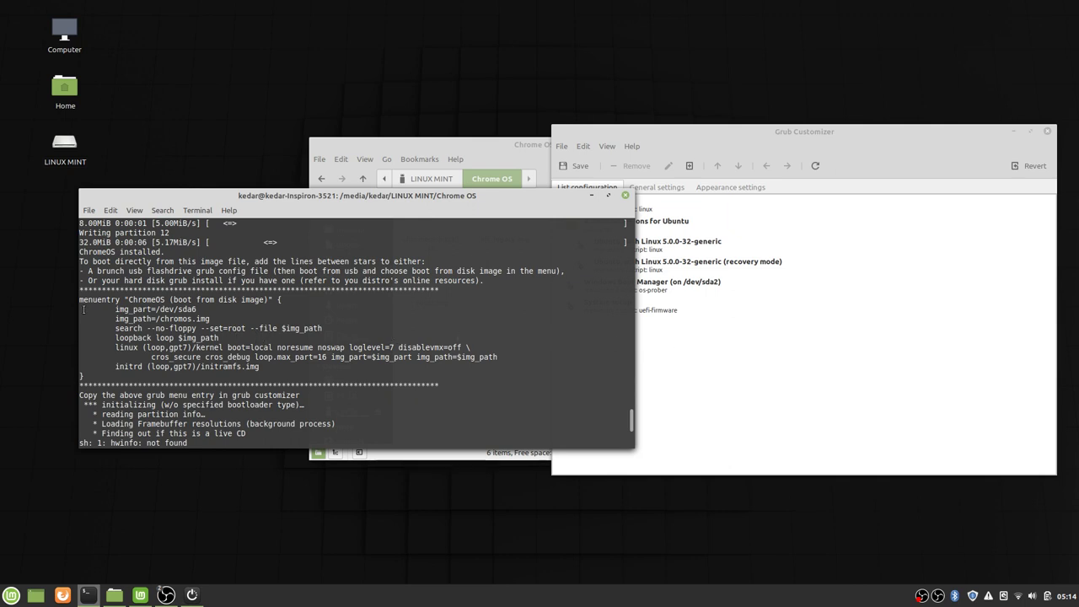
{"action": "left_click_drag", "start_coordinate": [83, 309], "coordinate": [303, 368]}
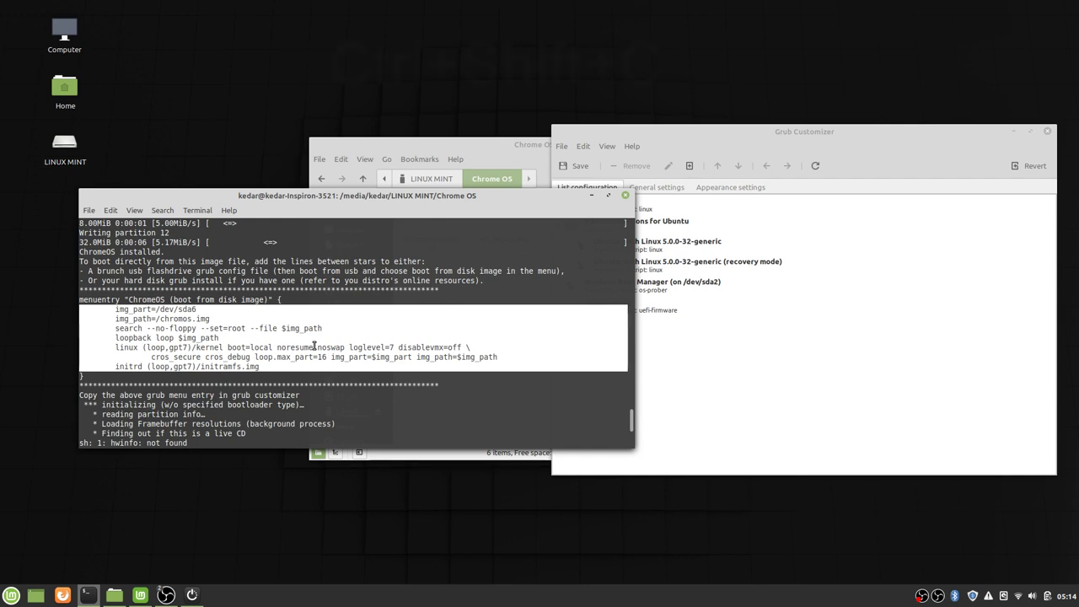
{"action": "key", "text": "ctrl+shift+c"}
Add a Grub Customizer entry named Chrome OS of type Other with the copied lines as its boot sequence
{"action": "left_click", "coordinate": [755, 128]}
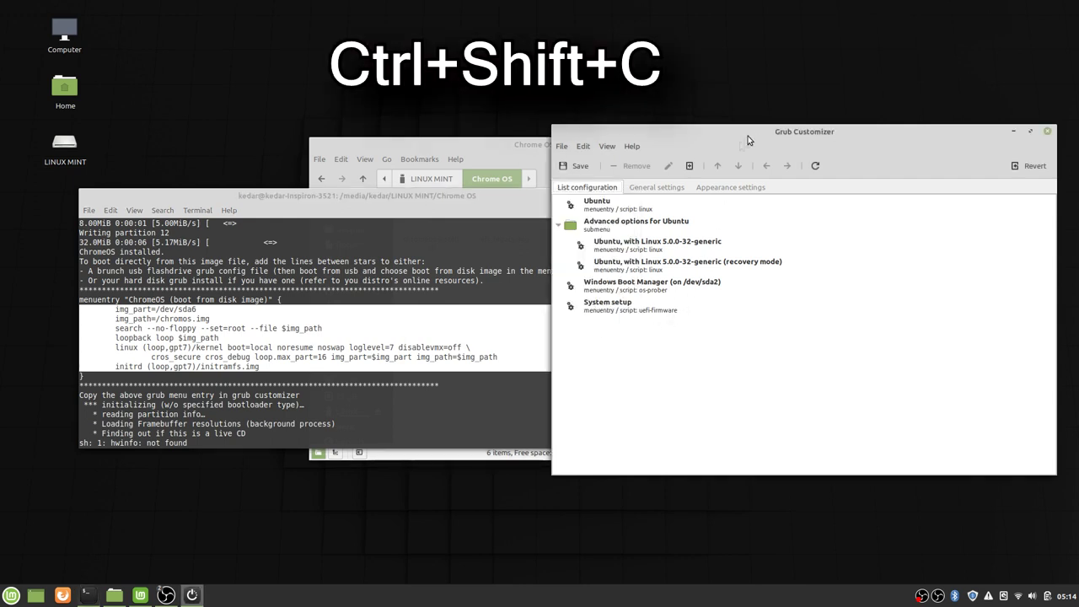
{"action": "left_click", "coordinate": [691, 169]}
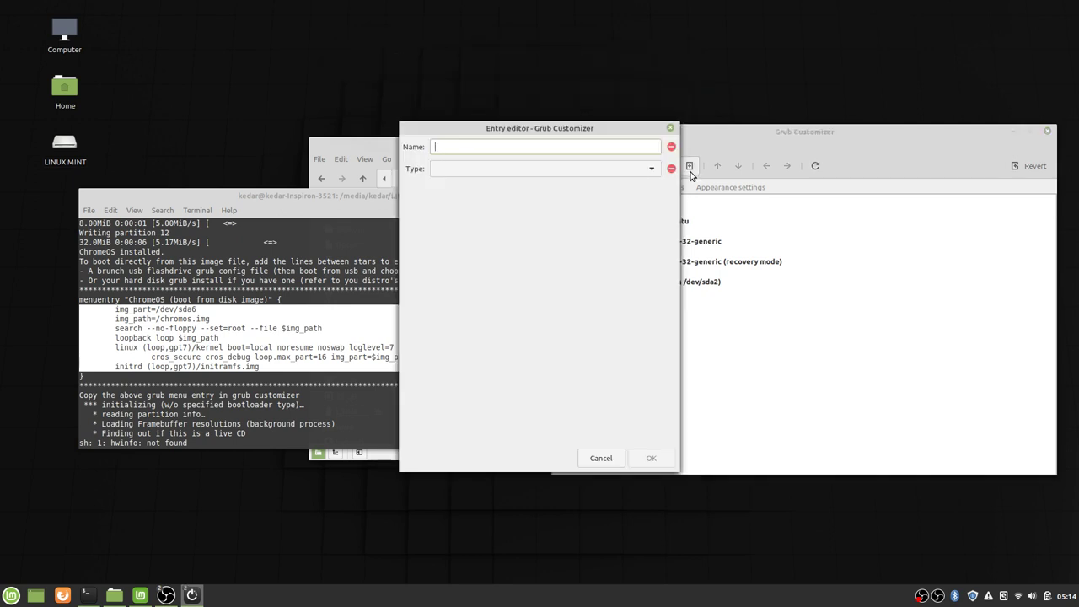
{"action": "type", "text": "Chrome OS"}
{"action": "left_click", "coordinate": [633, 168]}
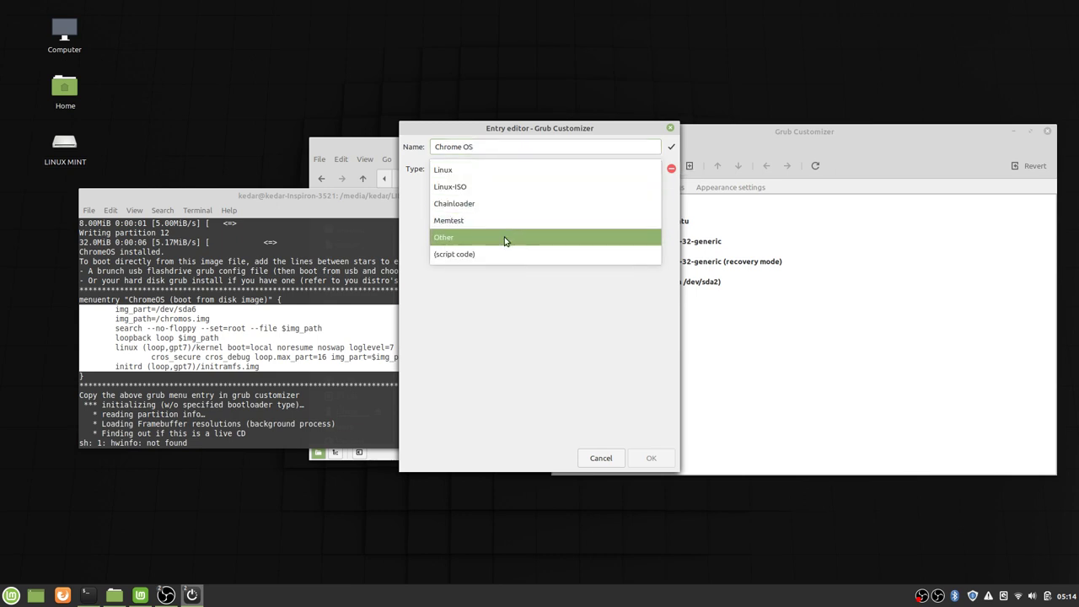
{"action": "left_click", "coordinate": [507, 238]}
{"action": "key", "text": "ctrl+v"}
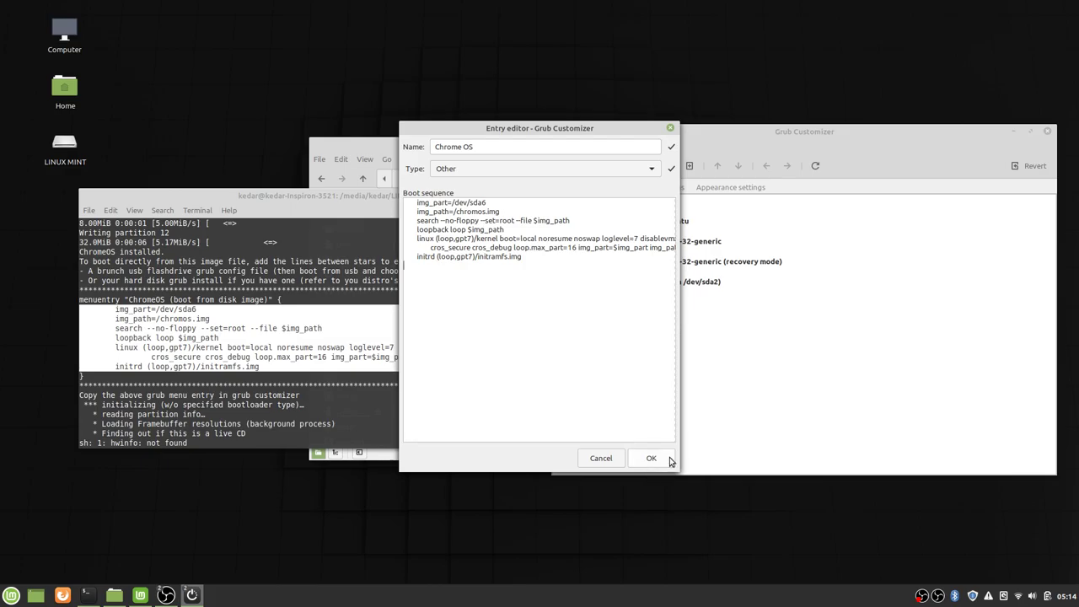
{"action": "left_click", "coordinate": [648, 463]}
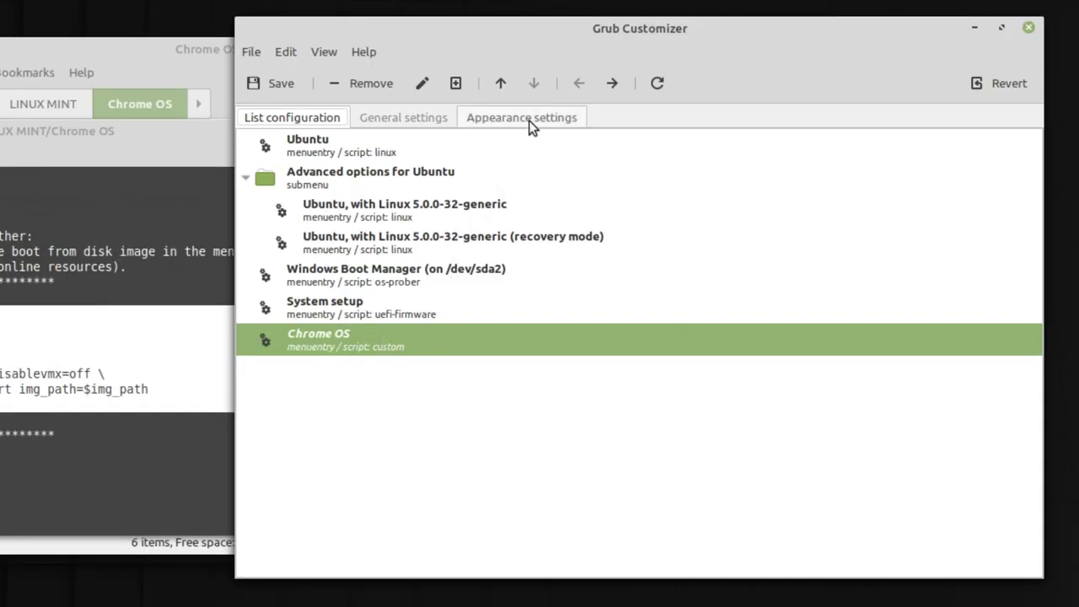
Move the Chrome OS boot entry up to directly below the first Ubuntu entry
{"action": "left_click", "coordinate": [503, 86]}
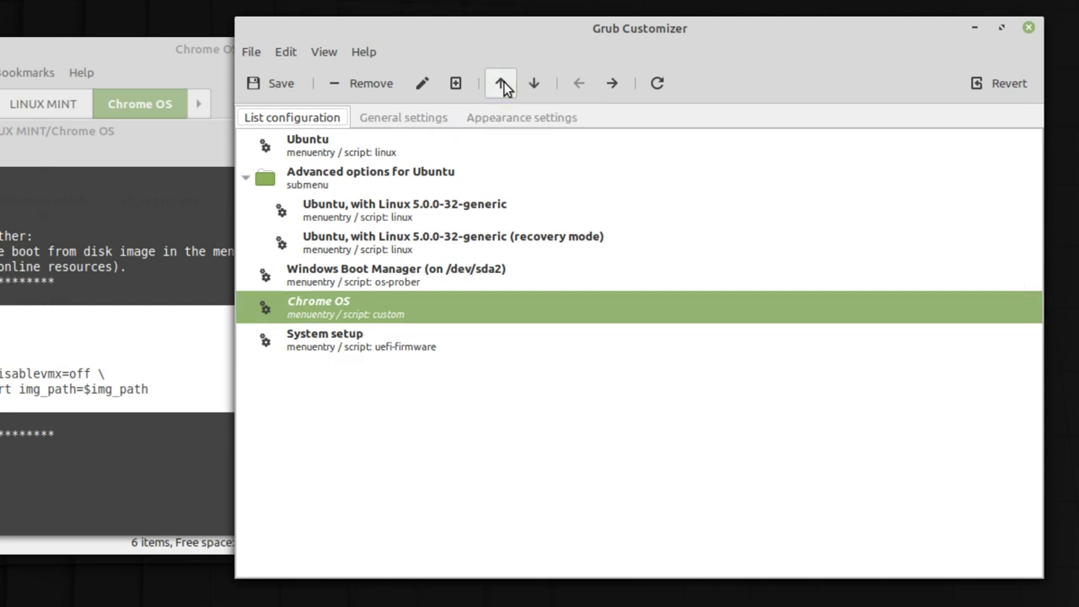
{"action": "left_click", "coordinate": [503, 85]}
{"action": "left_click", "coordinate": [502, 84]}
{"action": "left_click", "coordinate": [503, 84]}
{"action": "left_click", "coordinate": [502, 85]}
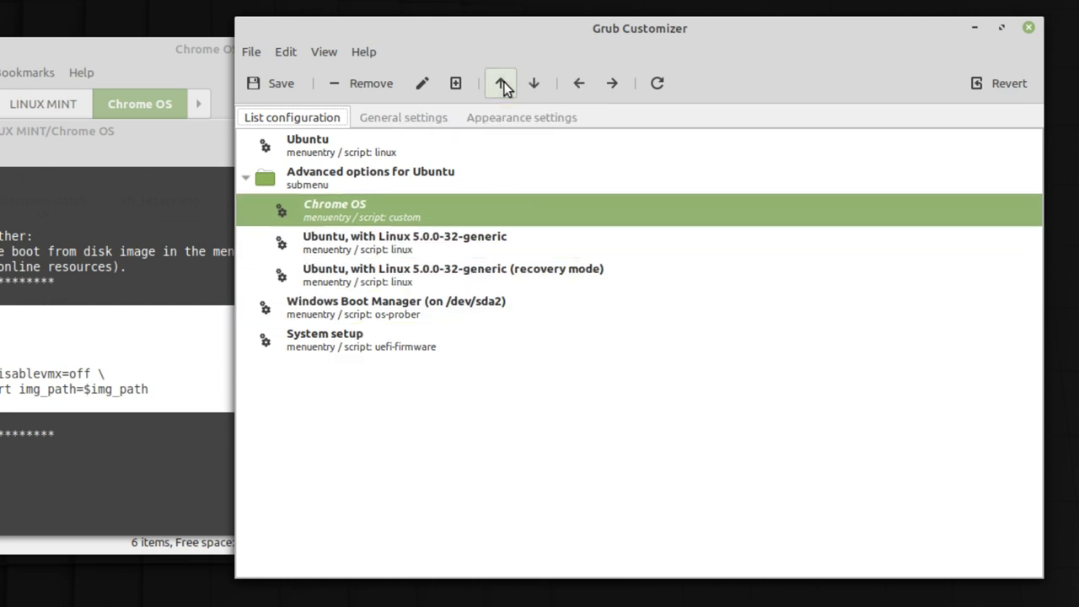
{"action": "left_click", "coordinate": [502, 85]}
Move the Windows Boot Manager entry up to directly below Chrome OS, outside the Advanced options submenu
{"action": "left_click", "coordinate": [396, 304]}
{"action": "left_click", "coordinate": [502, 84]}
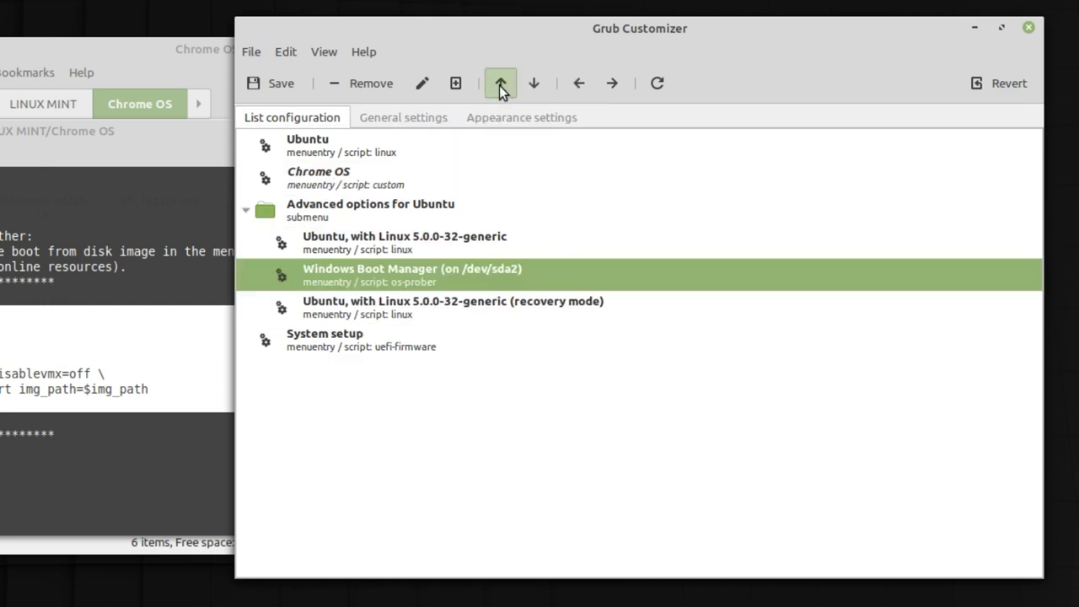
{"action": "left_click", "coordinate": [502, 84]}
{"action": "left_click", "coordinate": [502, 85]}
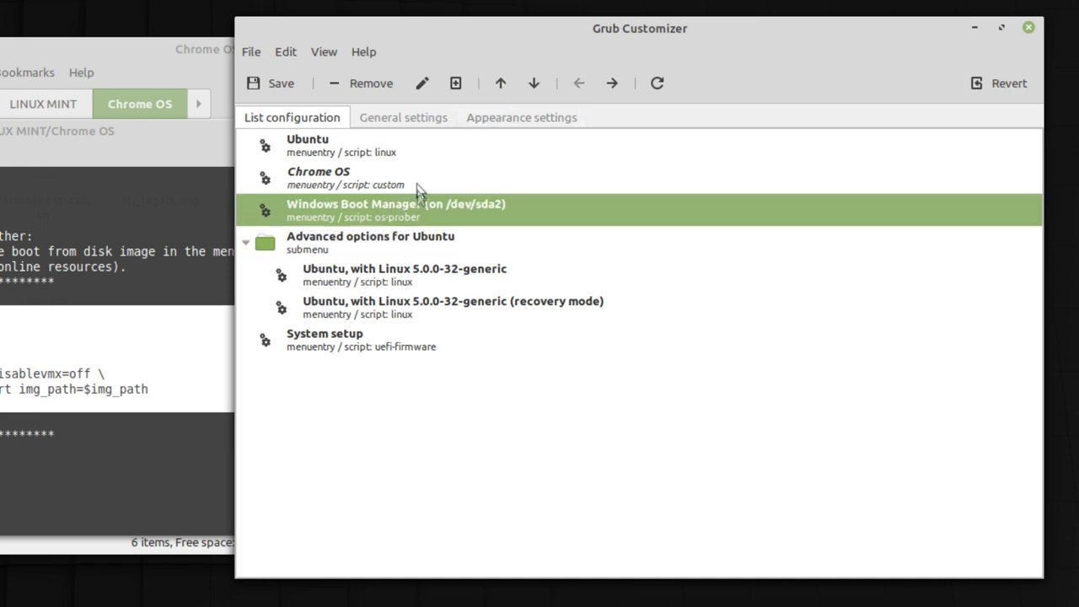
Check the order of the first three boot entries, save the boot configuration and close Grub Customizer
{"action": "left_click", "coordinate": [346, 148]}
{"action": "left_click", "coordinate": [347, 182]}
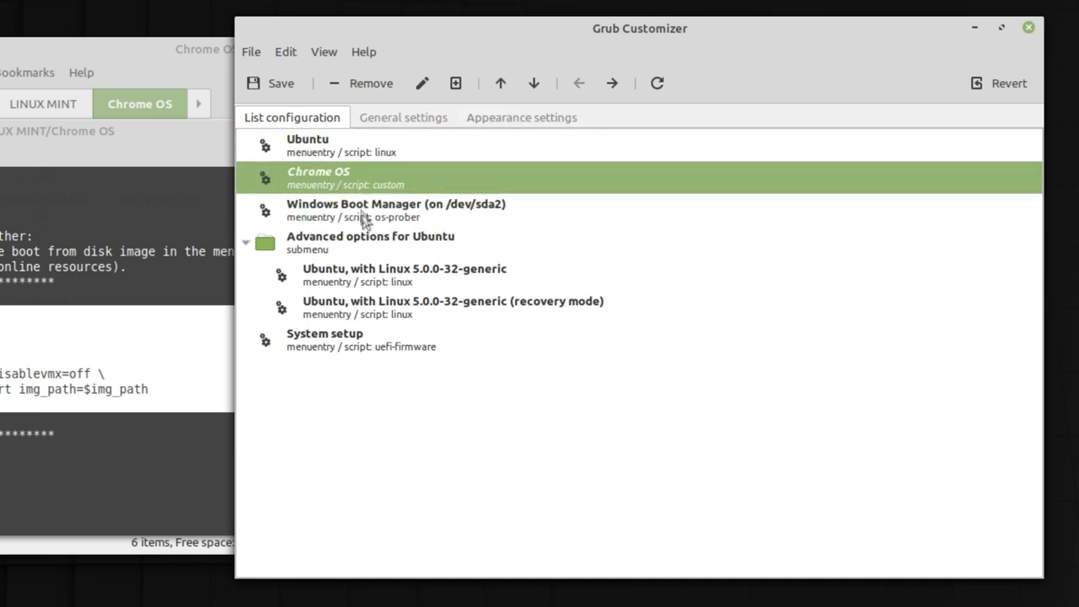
{"action": "left_click", "coordinate": [363, 221]}
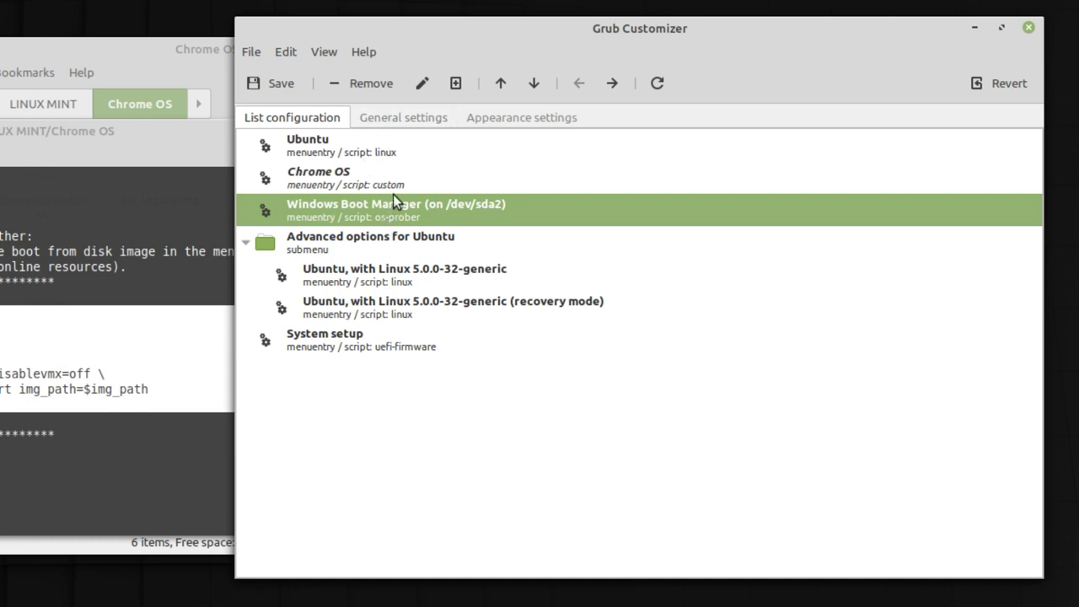
{"action": "left_click", "coordinate": [279, 83]}
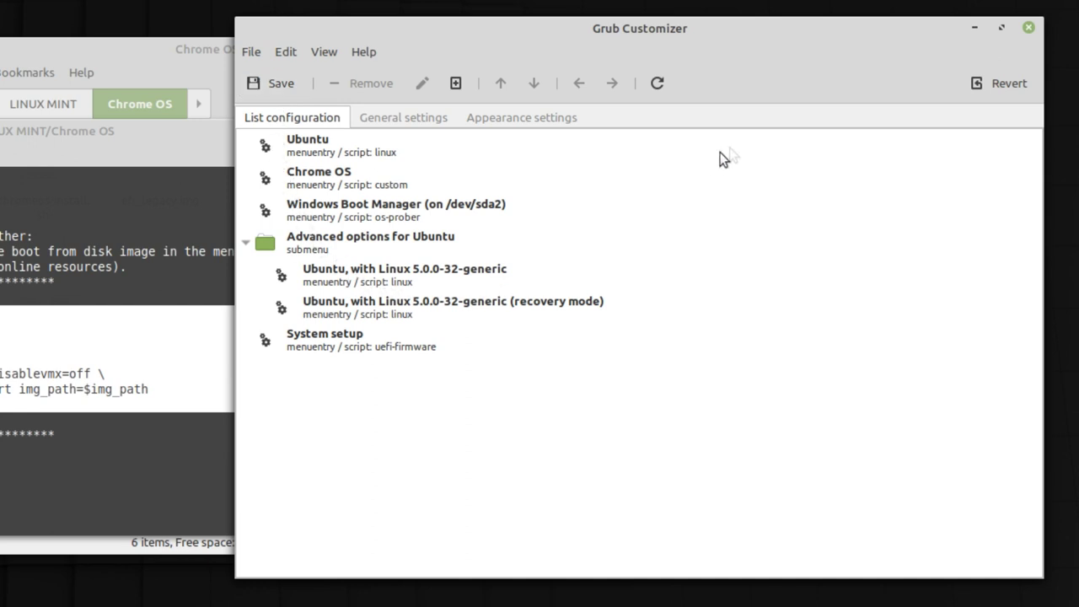
{"action": "left_click", "coordinate": [1027, 29]}
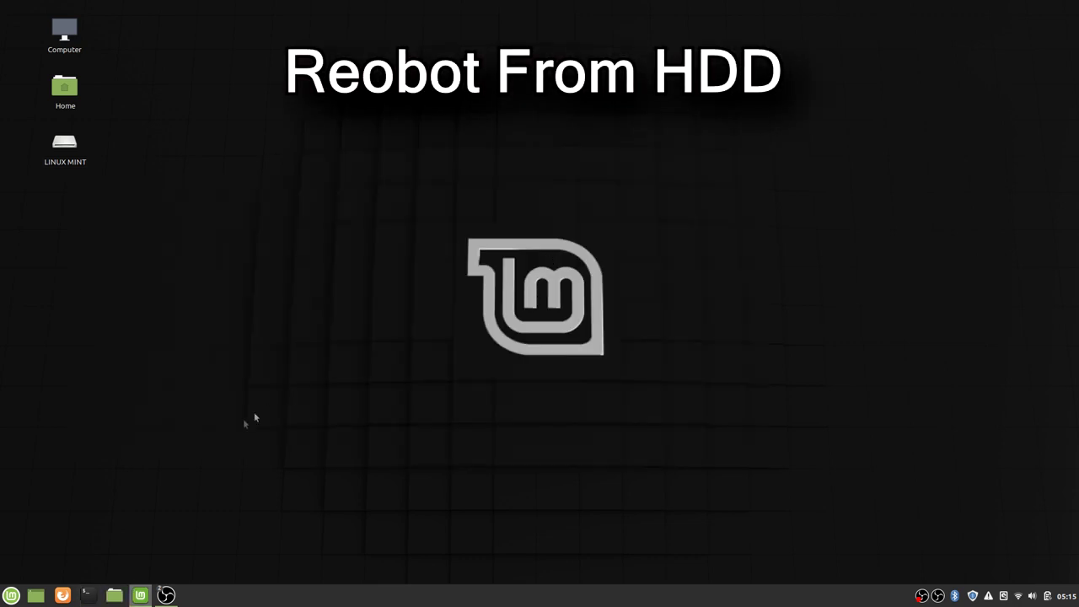
Bring up the session dialog for restarting the Linux Mint system
{"action": "left_click", "coordinate": [11, 595]}
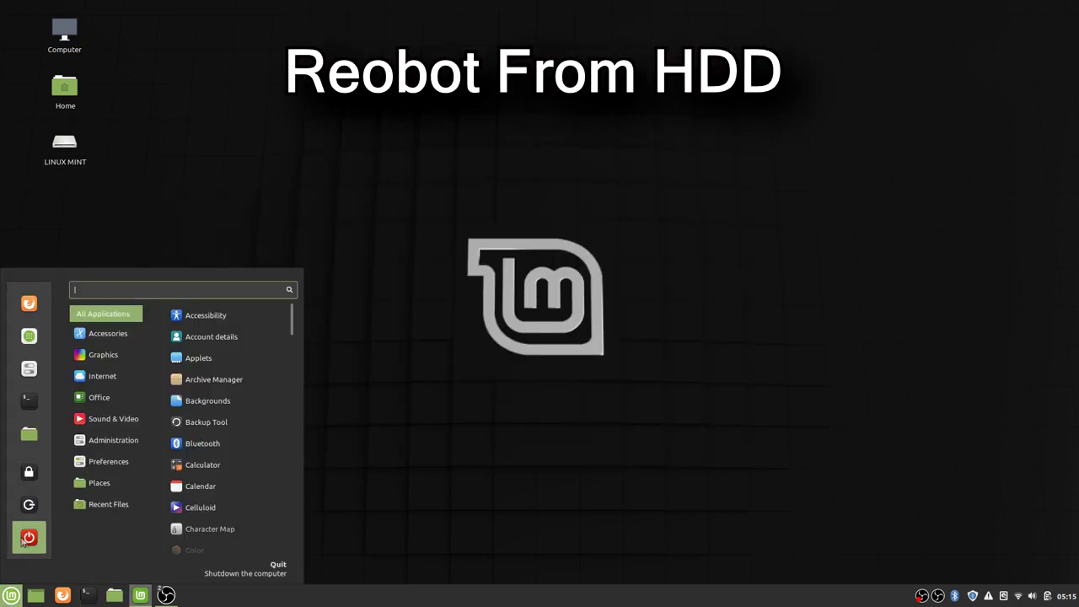
{"action": "left_click", "coordinate": [29, 538]}
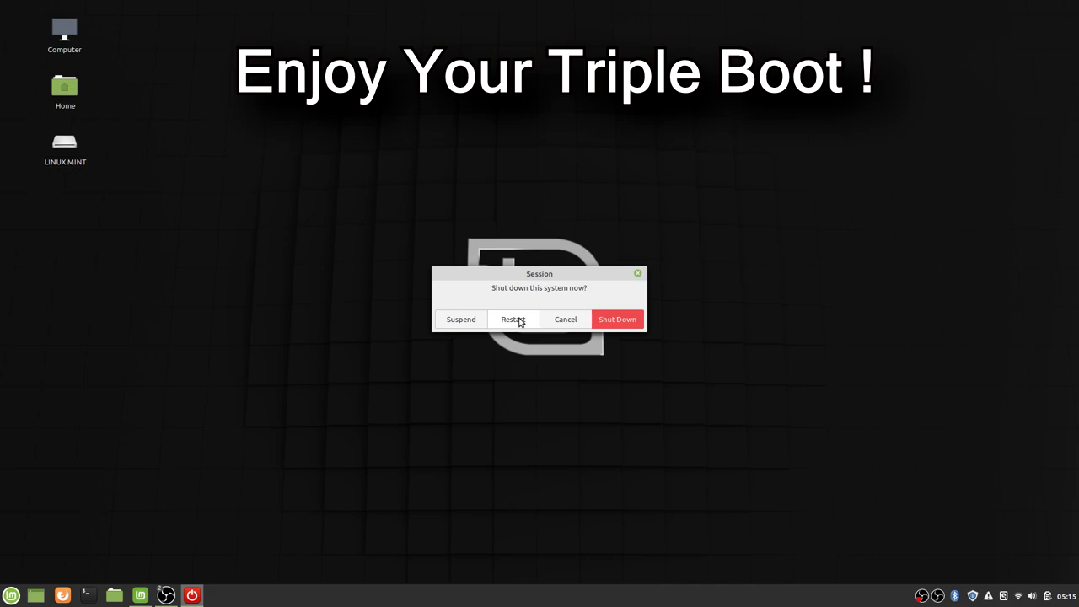